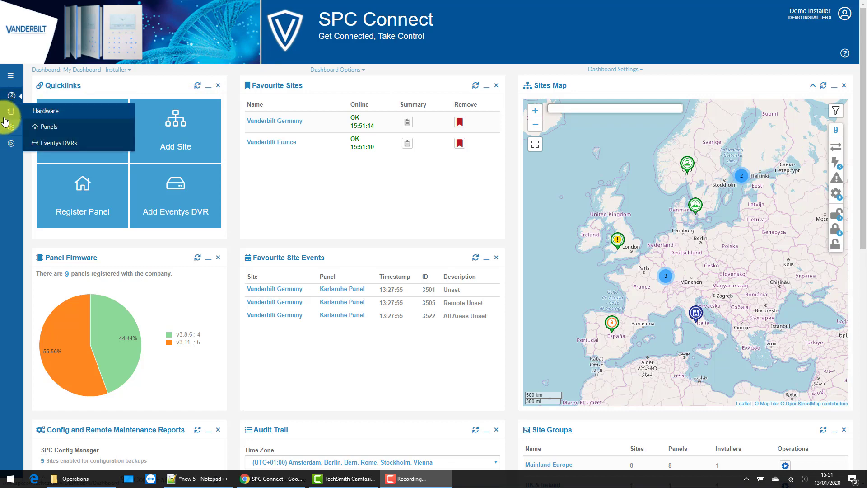
# - Go from the Sites list to the Hardware Panels list and start a blank Register Panel with Company form
pyautogui.moveTo(10, 131)
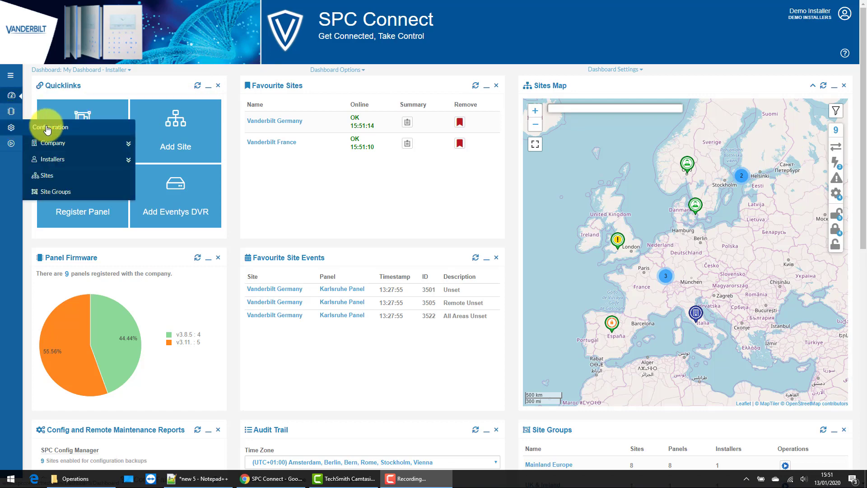
pyautogui.click(56, 181)
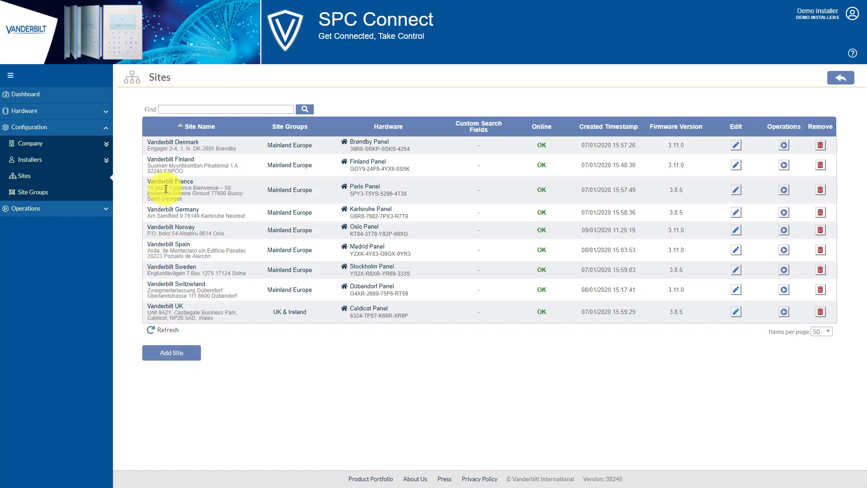
pyautogui.click(34, 112)
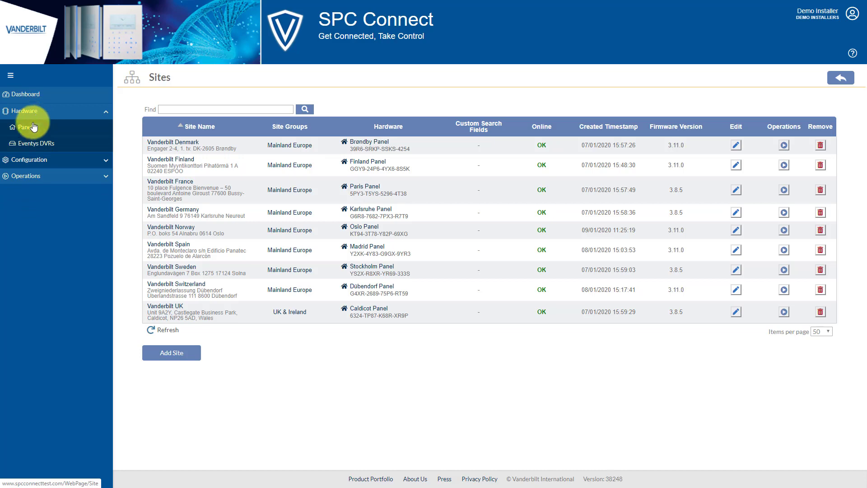
pyautogui.click(31, 129)
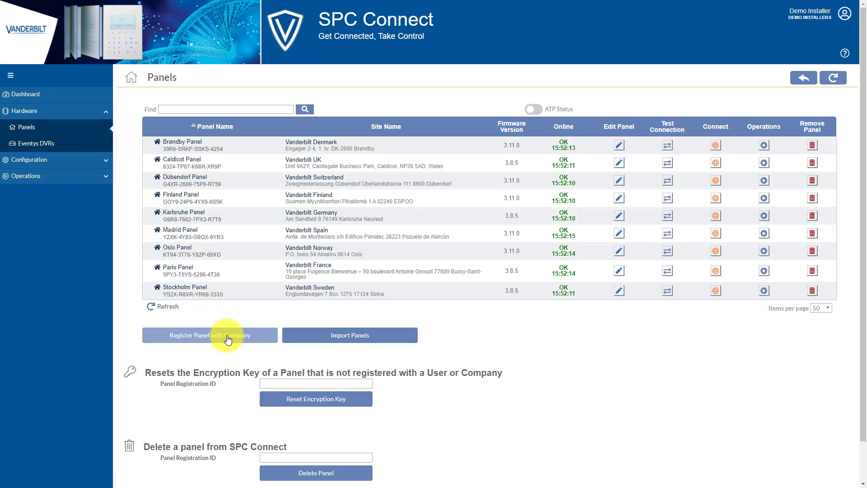
pyautogui.click(229, 340)
# - Enter panel name 'Dublin Panel' and the pasted registration ID, with new site 'Vanderbilt Ireland' and no site group
pyautogui.click(323, 119)
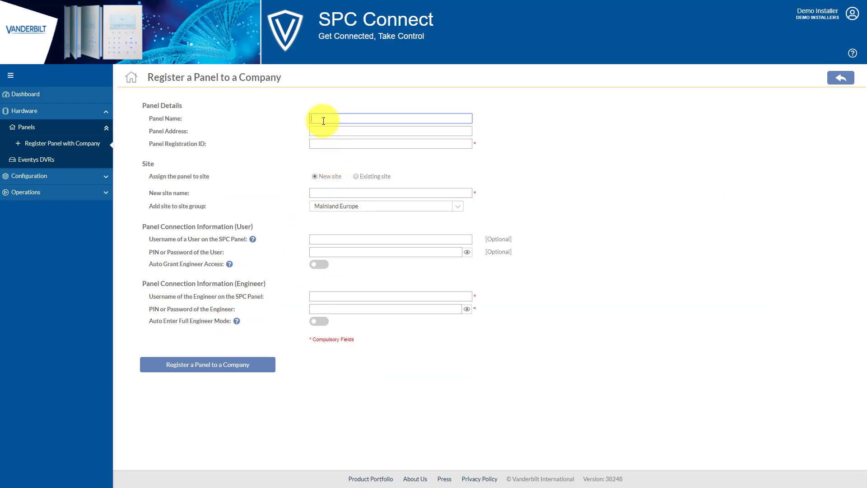
pyautogui.write('Dublin Panel')
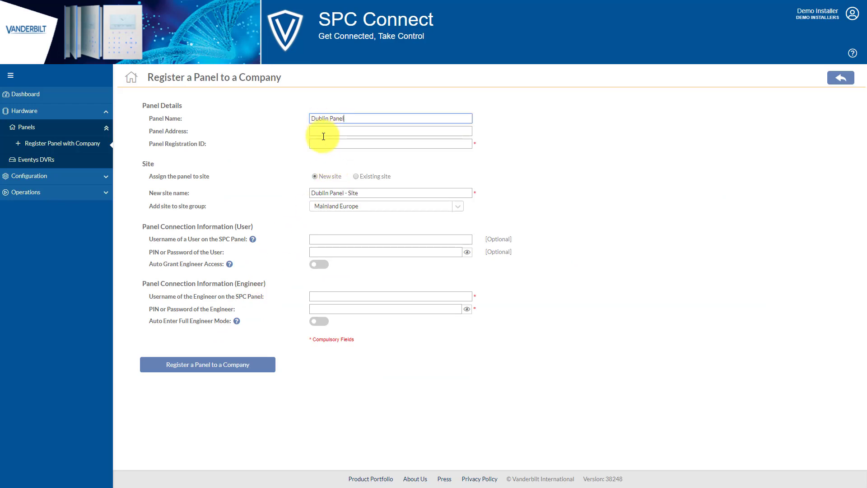
pyautogui.click(324, 143)
pyautogui.write('S47G-3576-K5G6-47XS')
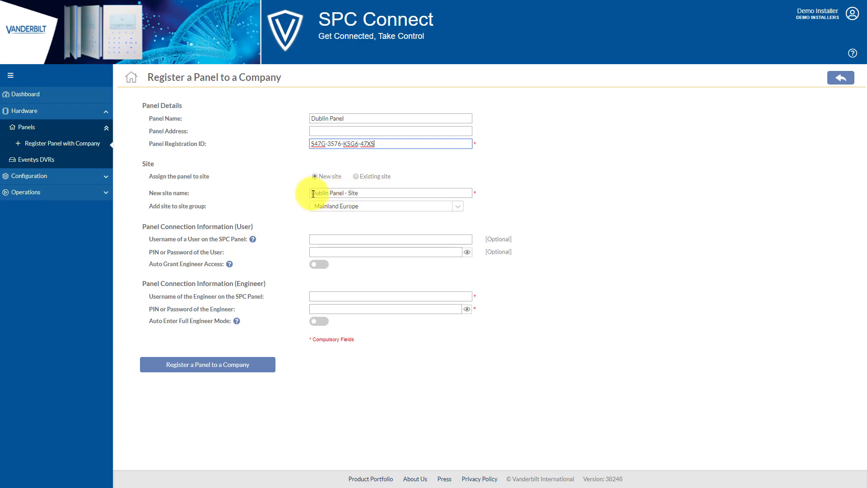
pyautogui.moveTo(314, 194); pyautogui.dragTo(358, 193)
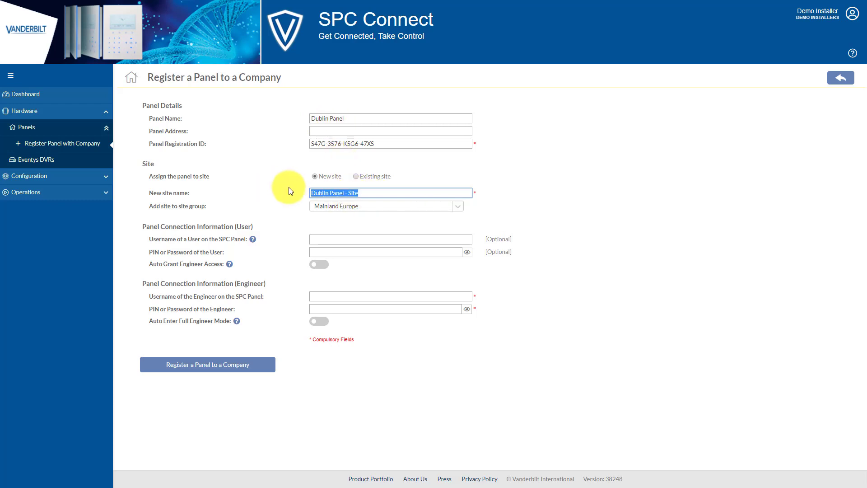
pyautogui.write('Vanderbilt Ireland')
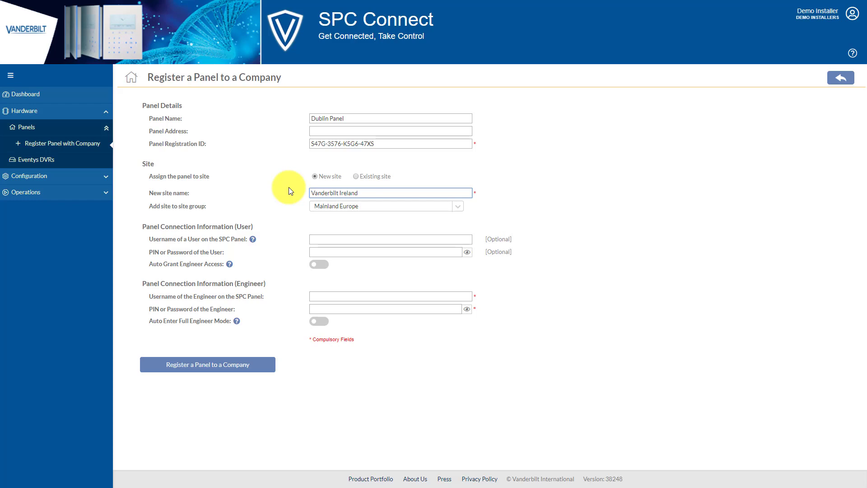
pyautogui.click(349, 208)
pyautogui.click(458, 207)
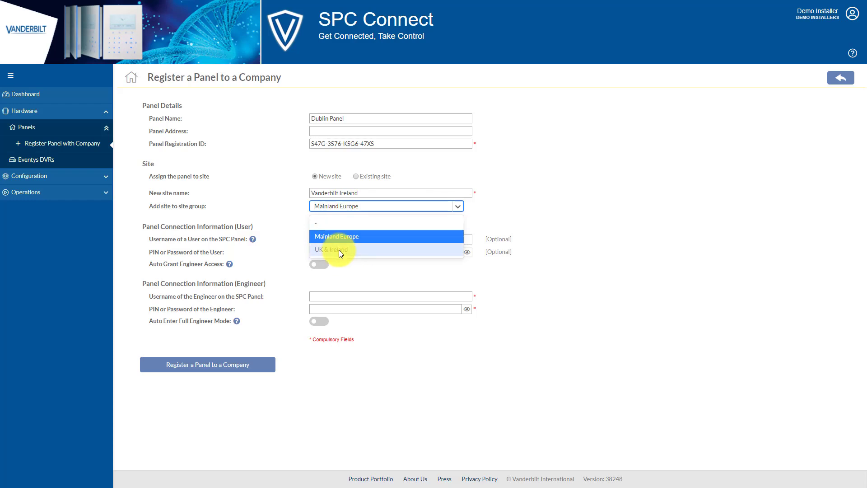
pyautogui.click(319, 223)
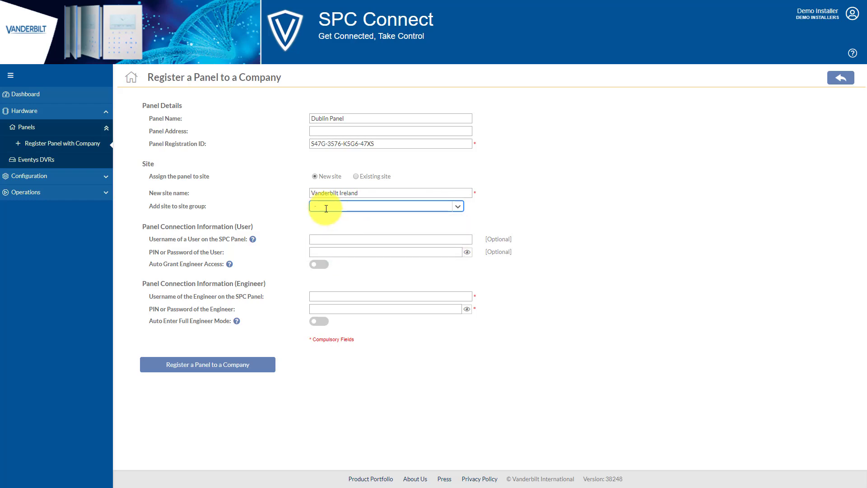
# - Fill in the engineer username and PIN and submit the panel registration
pyautogui.click(339, 298)
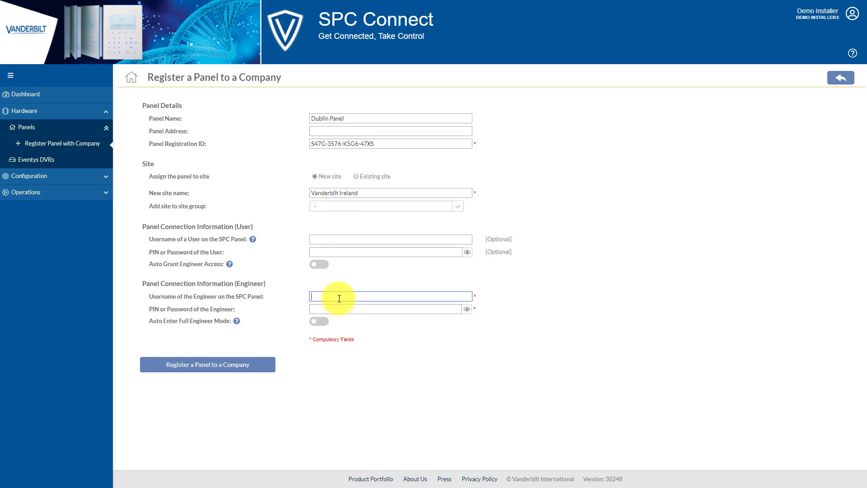
pyautogui.write('Engineer')
pyautogui.press('Tab')
pyautogui.write('1111')
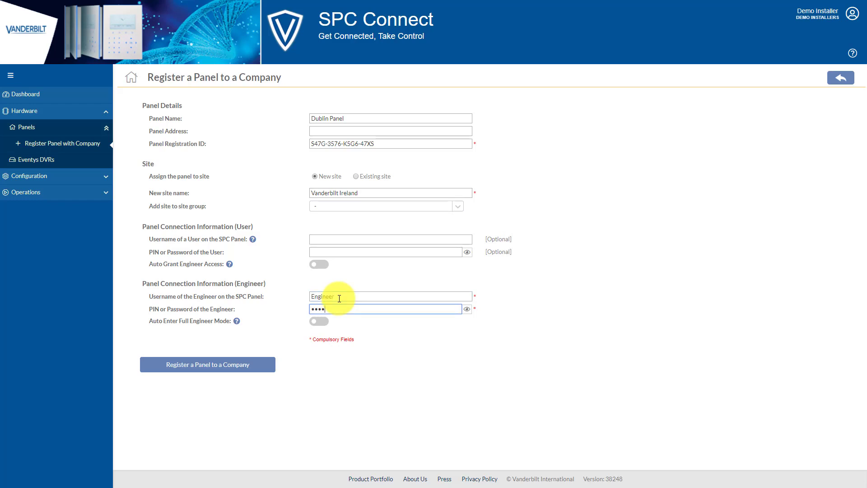
pyautogui.click(214, 370)
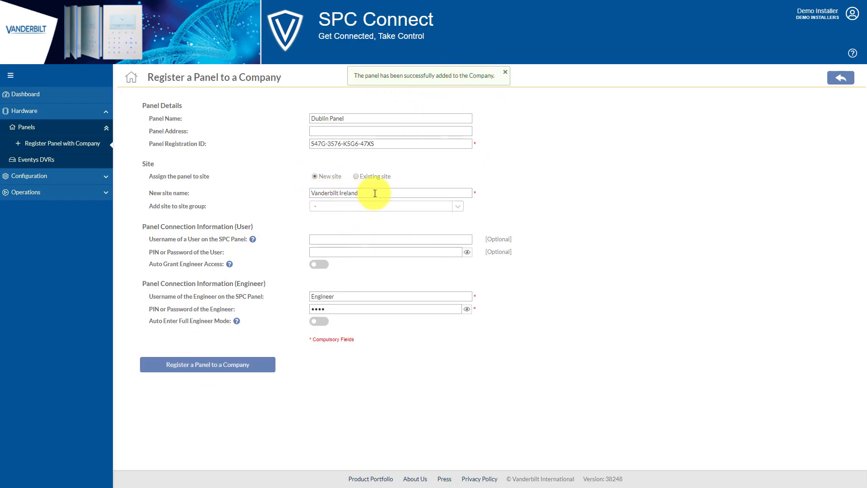
pyautogui.click(28, 176)
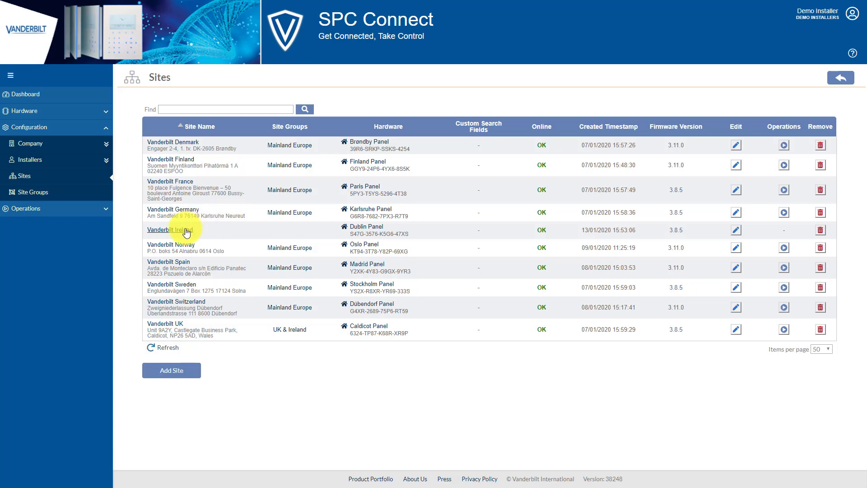
# - Tick Vanderbilt Ireland in the UK & Ireland site group's site selection and save it
pyautogui.click(36, 194)
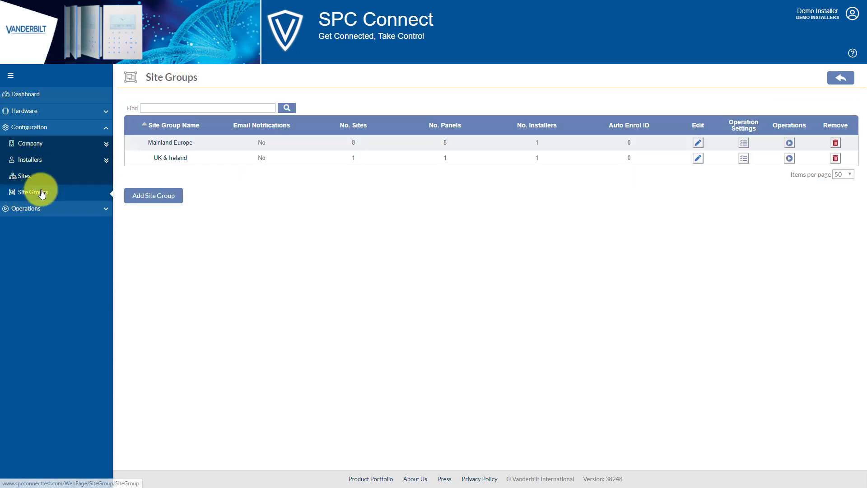
pyautogui.click(177, 159)
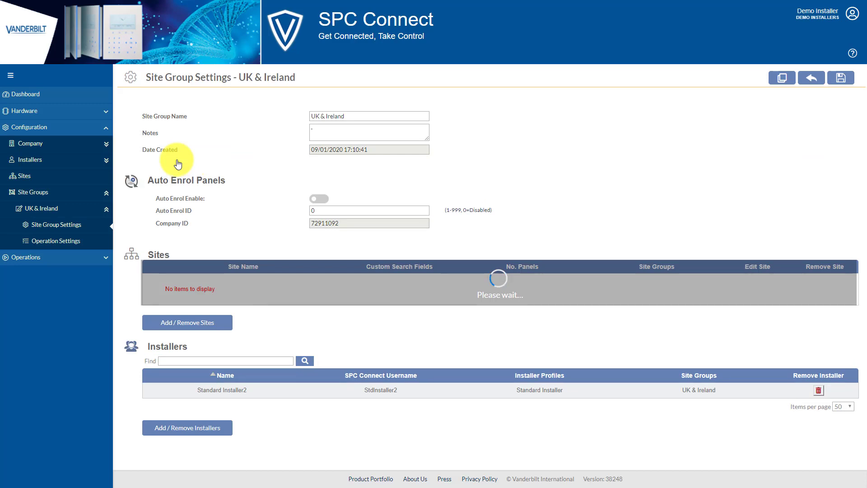
pyautogui.click(195, 336)
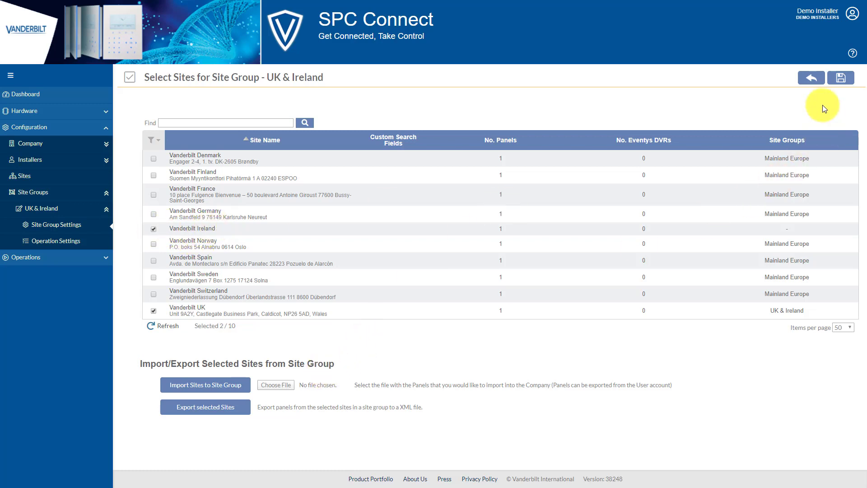
pyautogui.click(841, 79)
pyautogui.click(814, 77)
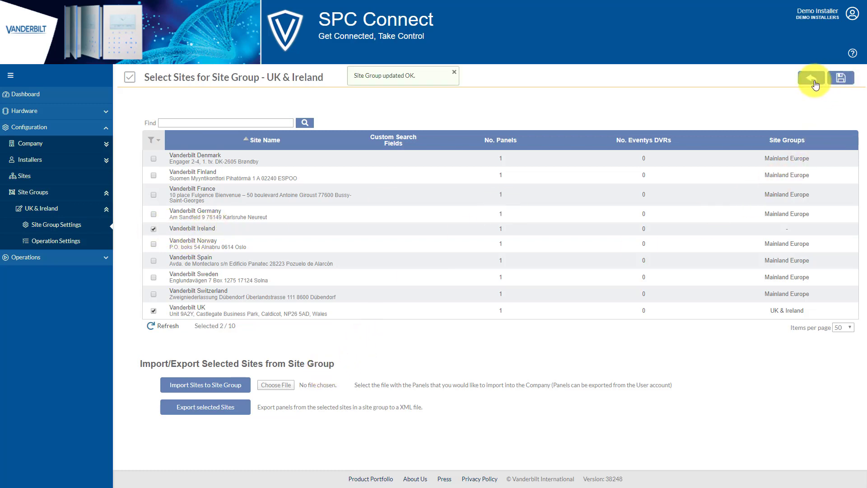
pyautogui.click(39, 175)
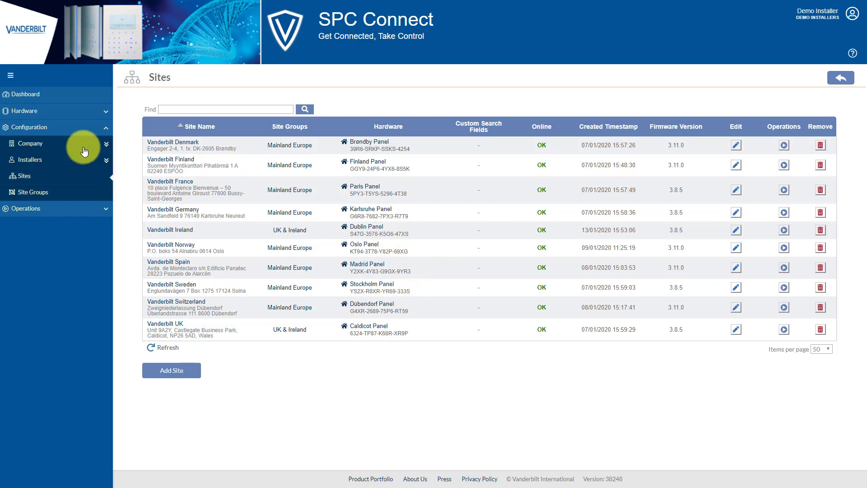
# - Start a new panel registration named 'Dublin Panel #2' with the pasted ID, assigned to existing site Vanderbilt Ireland
pyautogui.click(39, 113)
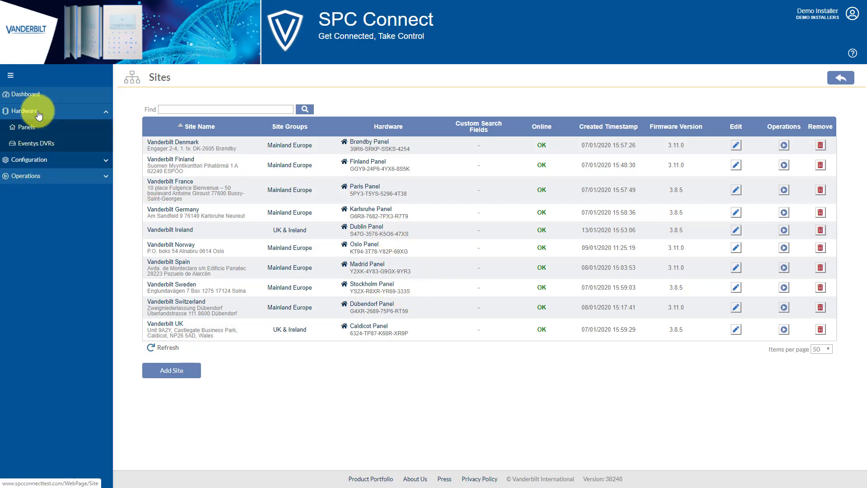
pyautogui.click(27, 127)
pyautogui.click(226, 354)
pyautogui.click(322, 142)
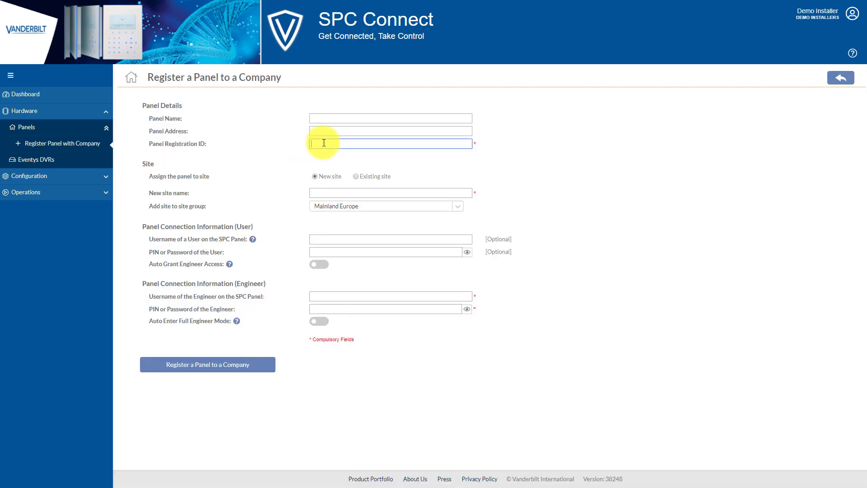
pyautogui.write('32P4-P5YP-4RT5-KT8K')
pyautogui.click(326, 119)
pyautogui.write('Dublin ')
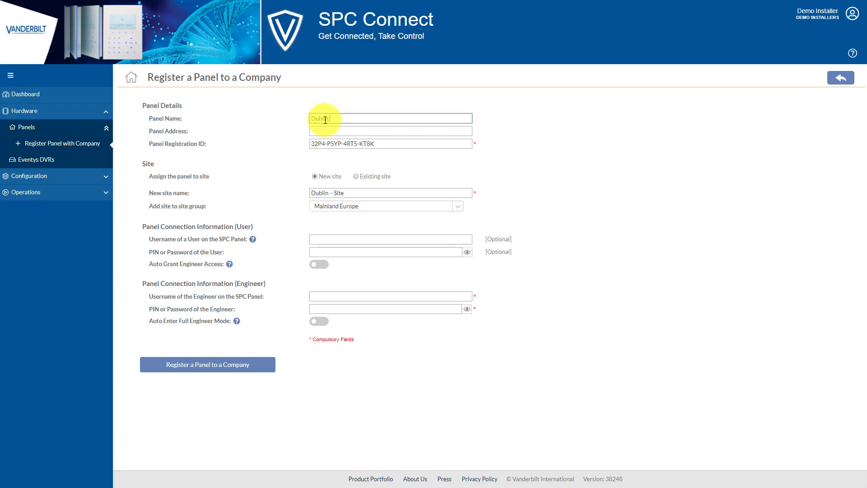
pyautogui.write('Panel #2')
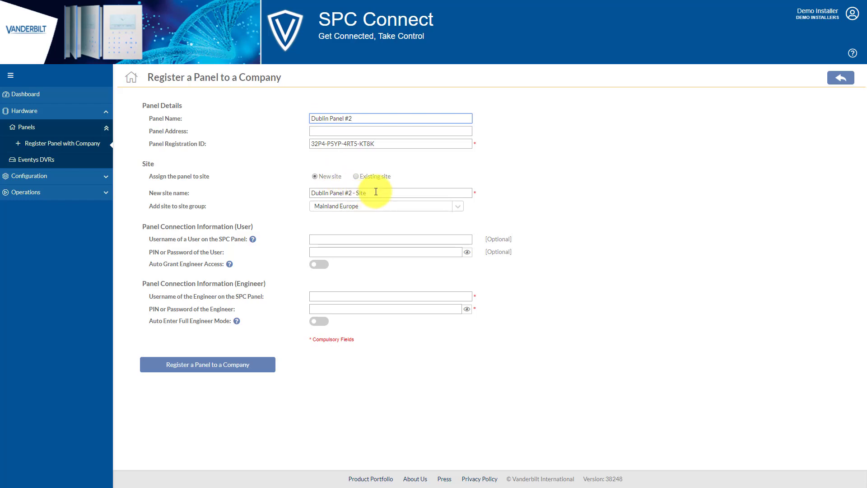
pyautogui.click(366, 180)
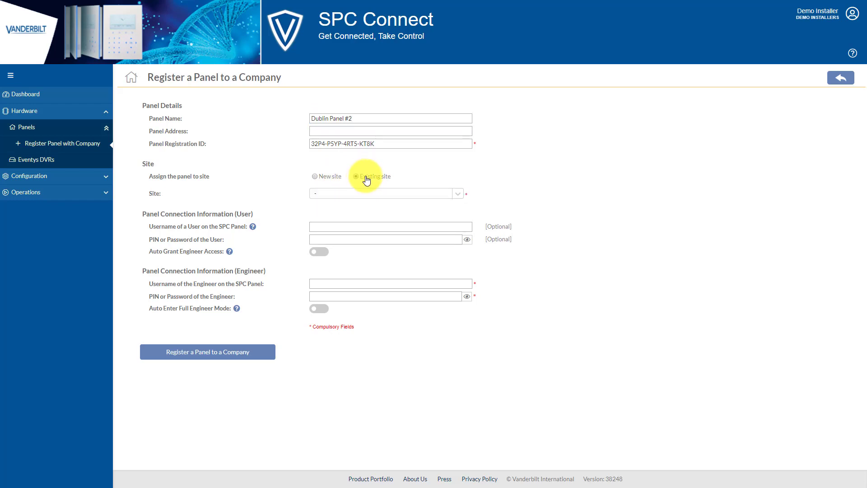
pyautogui.click(458, 195)
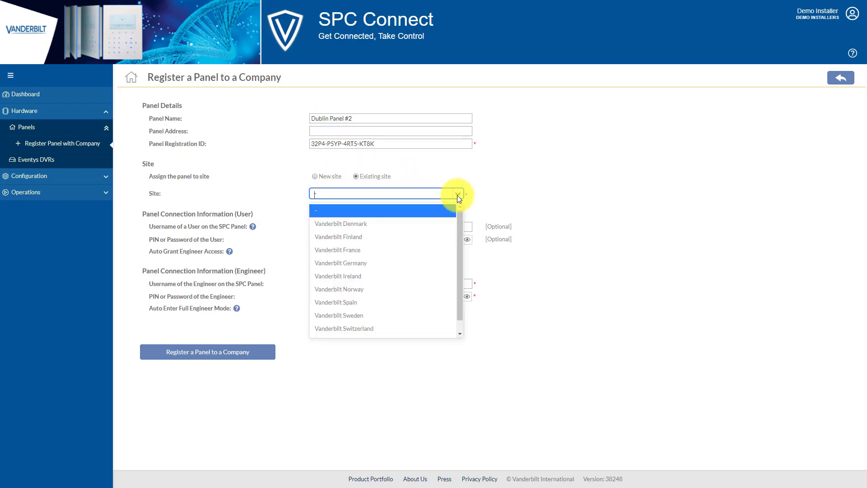
pyautogui.click(362, 277)
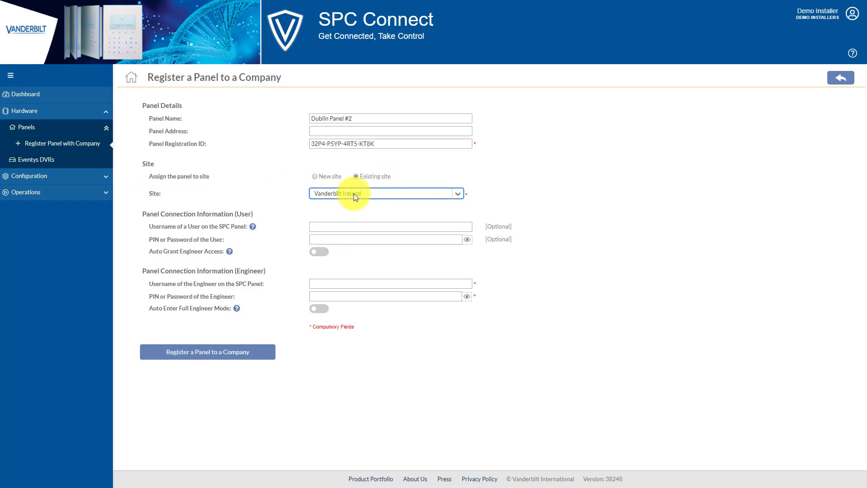
# - Enter the engineer username and PIN and register Dublin Panel #2
pyautogui.click(341, 283)
pyautogui.write('Engineer')
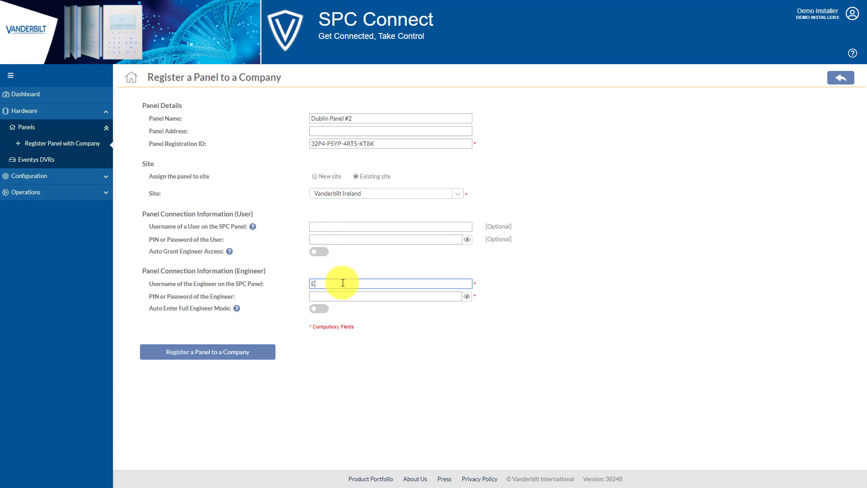
pyautogui.press('Tab')
pyautogui.write('1111')
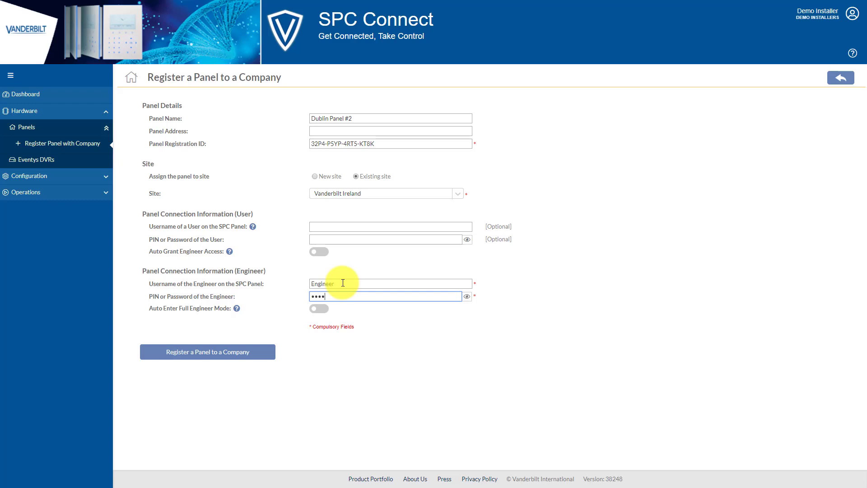
pyautogui.click(205, 358)
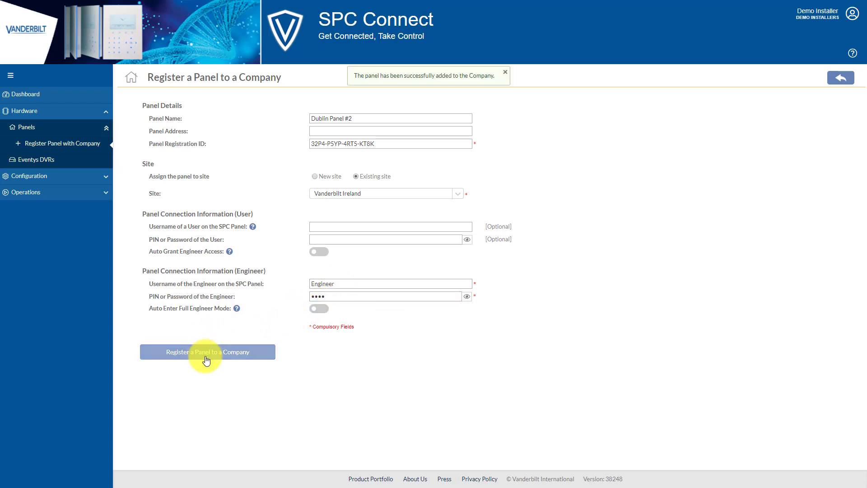
# - Check the Sites list, then go to the empty Eventys DVRs list and begin adding a DVR
pyautogui.click(27, 175)
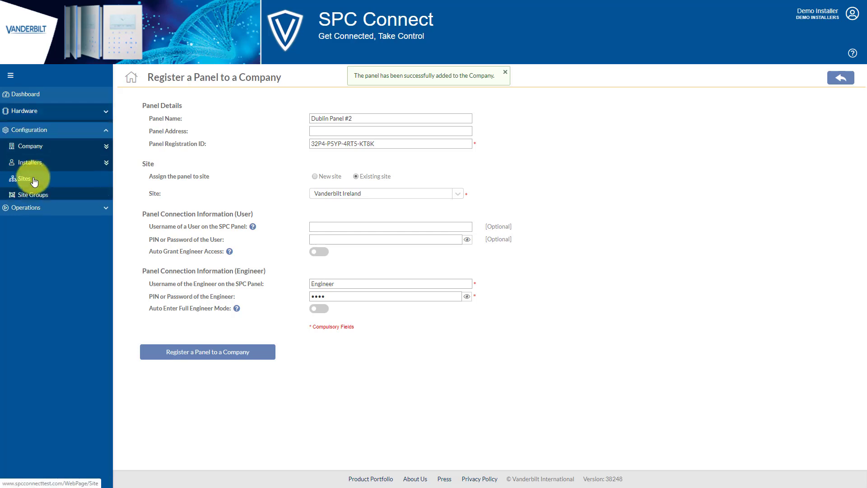
pyautogui.click(36, 178)
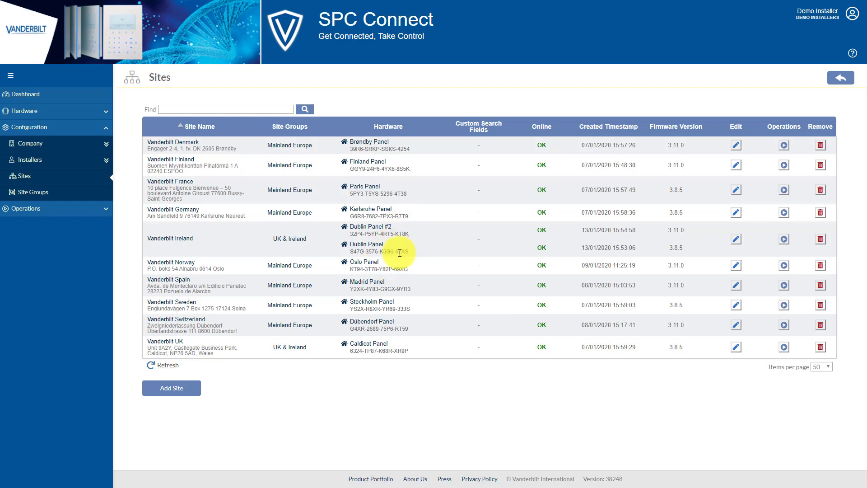
pyautogui.click(19, 112)
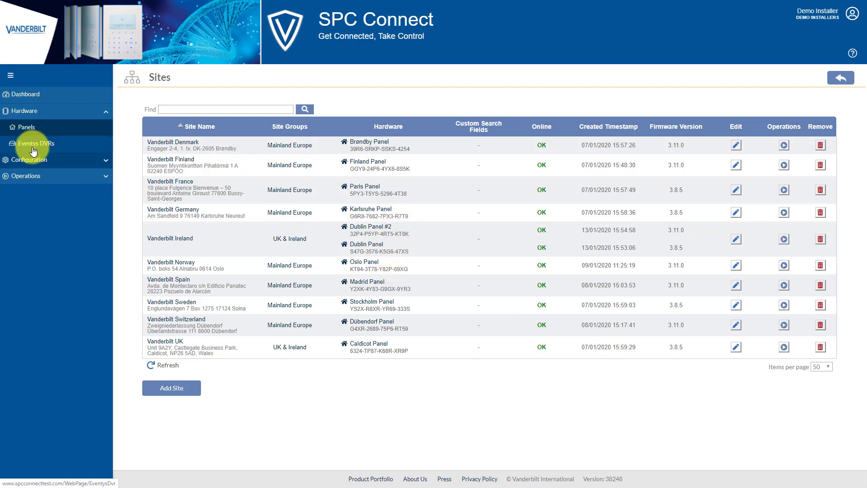
pyautogui.click(35, 151)
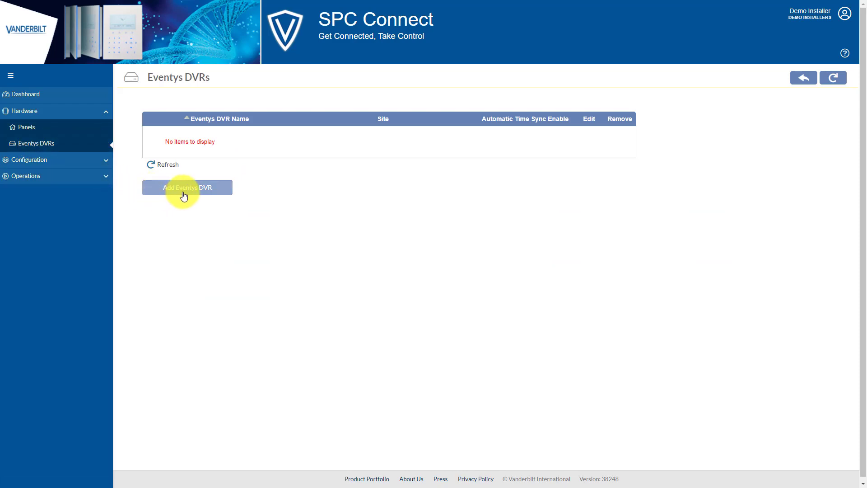
pyautogui.click(183, 194)
# - Name the DVR 'Dublin DVR' with IP 87.198.226.130, port 8000 and login details, test the connection, and save
pyautogui.moveTo(357, 108); pyautogui.dragTo(290, 108)
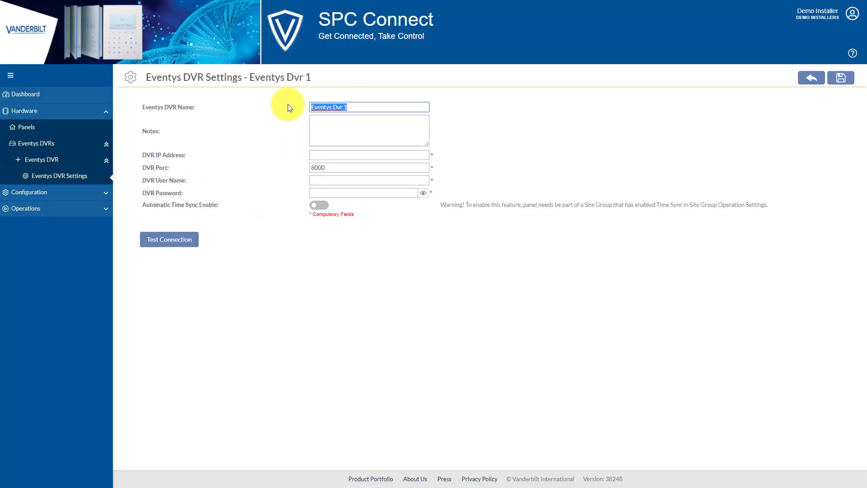
pyautogui.write('Dublin DVR')
pyautogui.press('Tab')
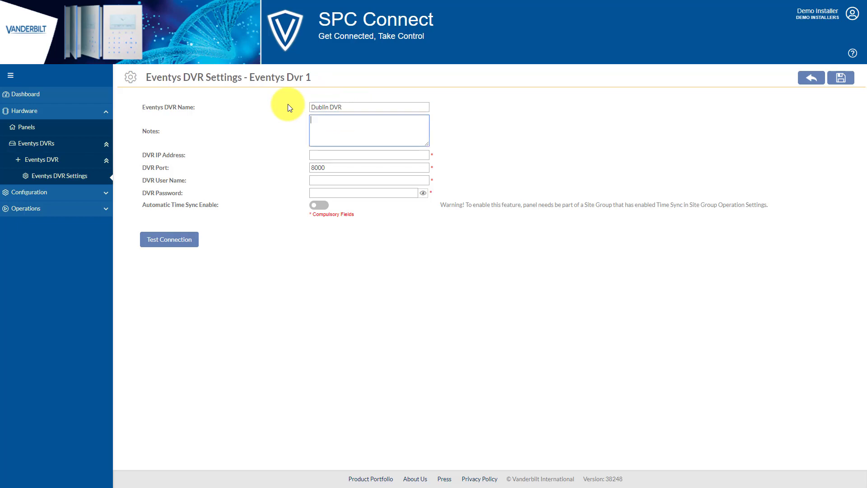
pyautogui.click(343, 157)
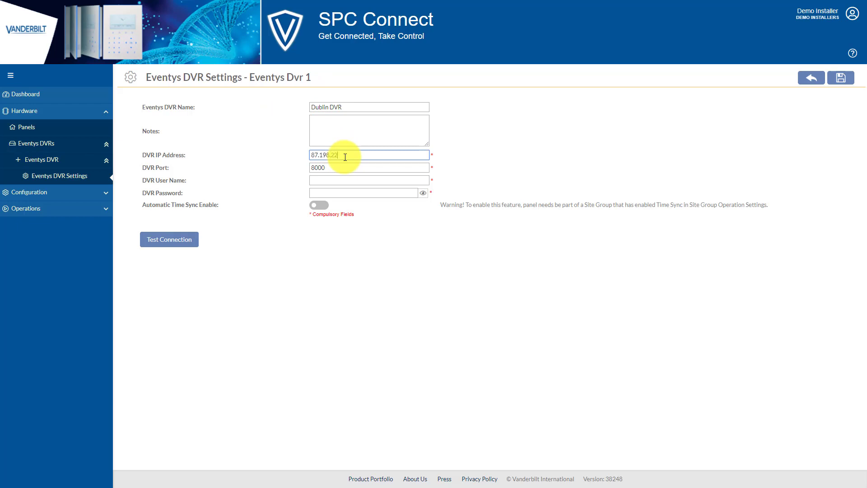
pyautogui.press('Tab')
pyautogui.press('Tab')
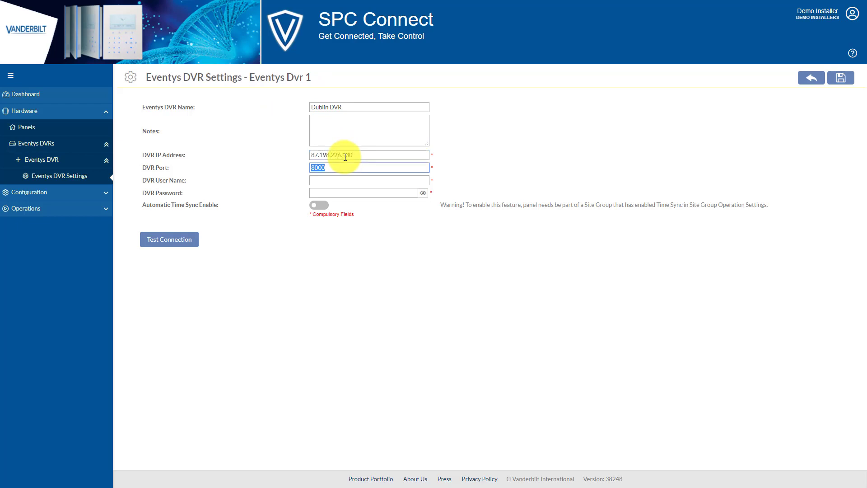
pyautogui.press('Tab')
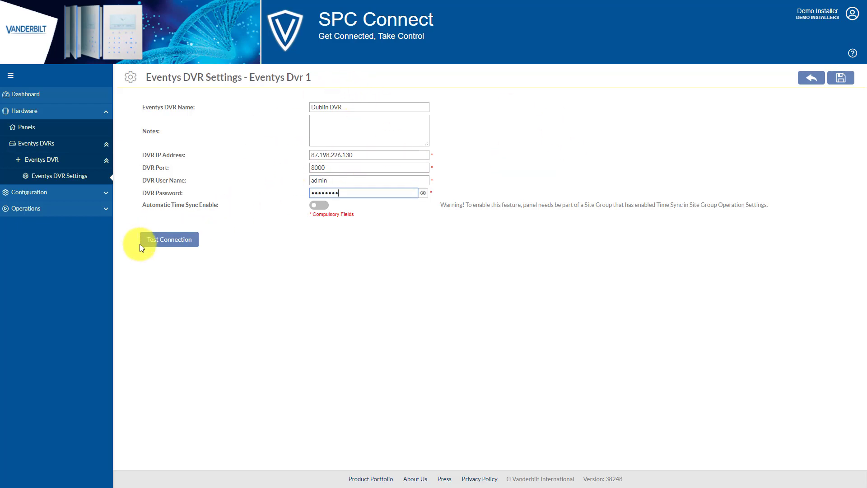
pyautogui.click(166, 242)
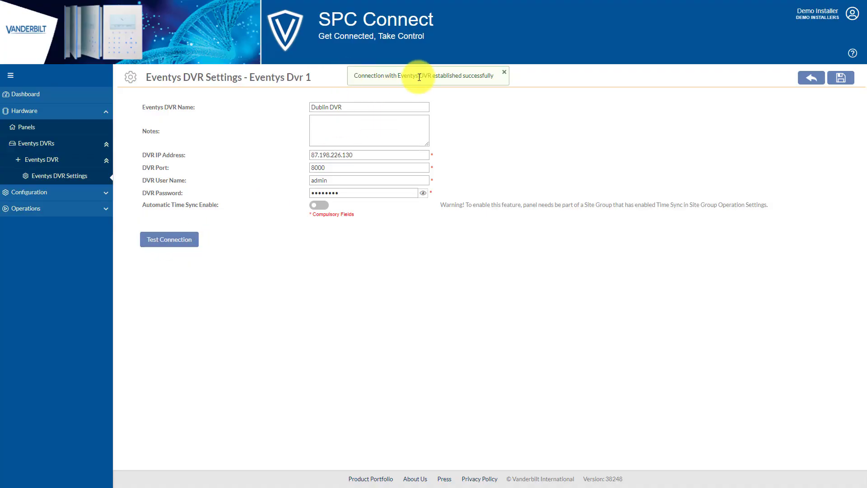
pyautogui.click(843, 78)
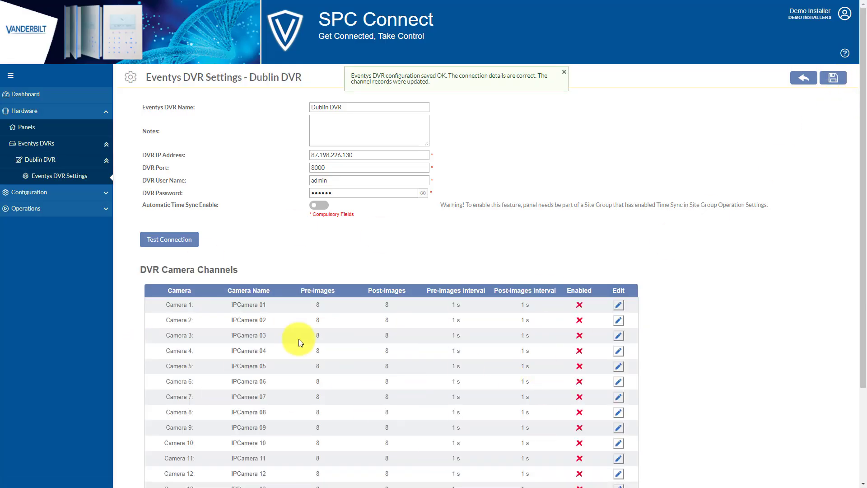
# - Enable Dublin DVR's Camera 1 channel and save it
pyautogui.click(619, 305)
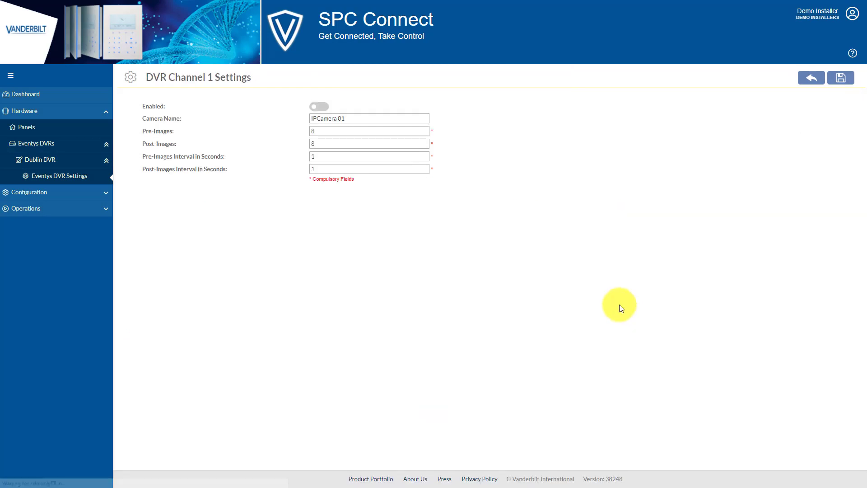
pyautogui.click(324, 107)
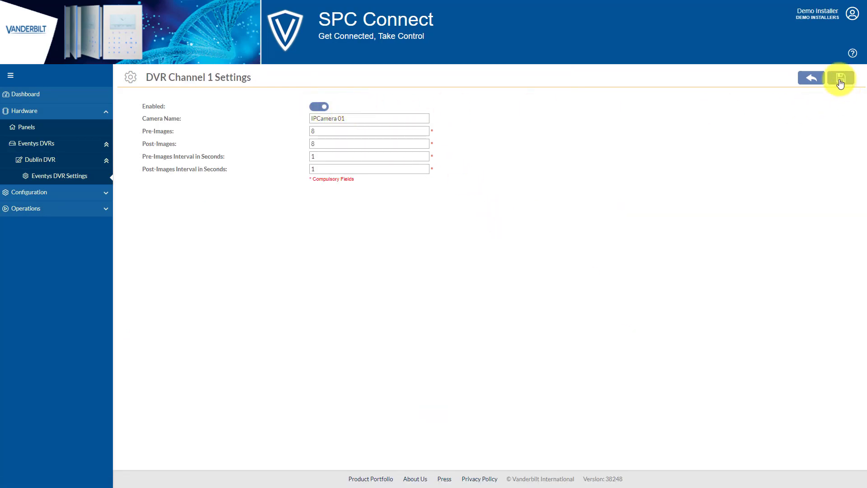
pyautogui.click(841, 80)
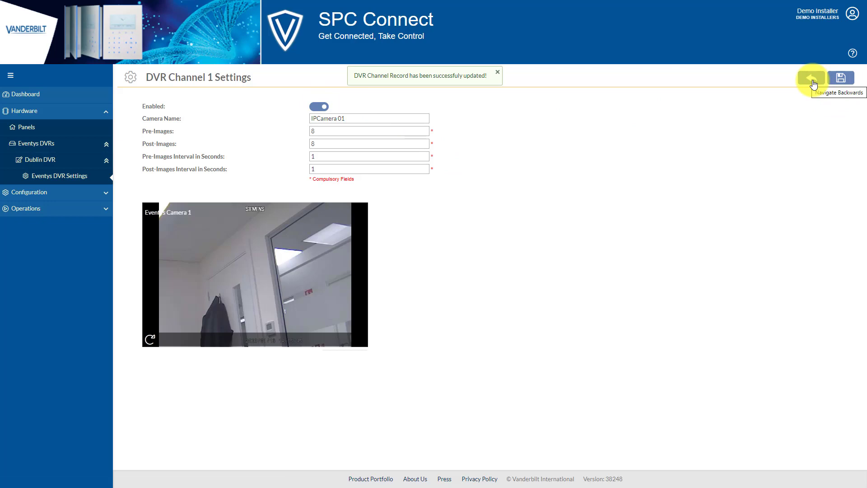
pyautogui.click(812, 80)
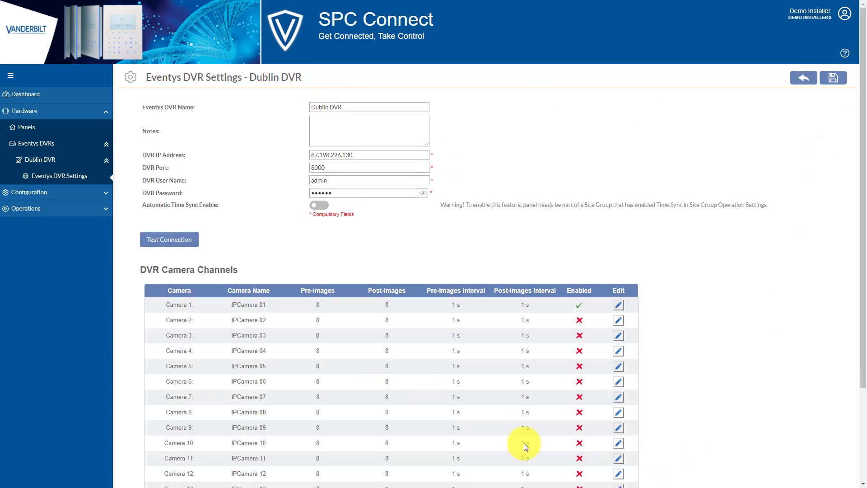
pyautogui.click(803, 78)
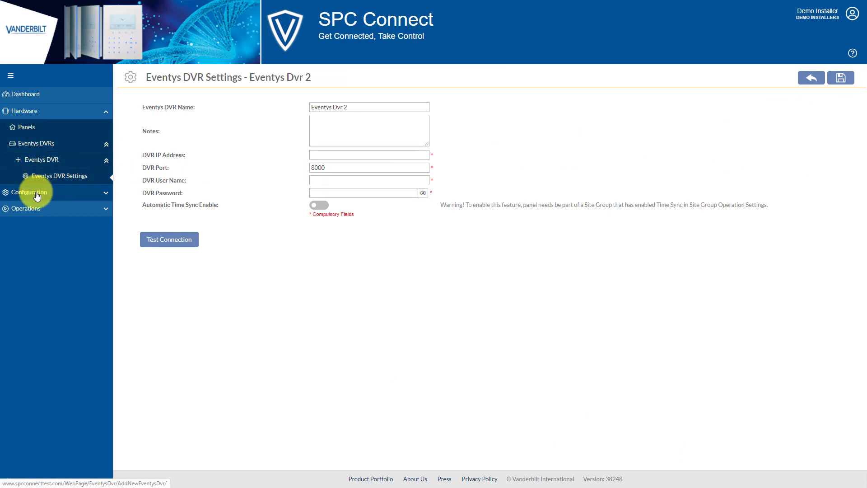
# - Add Dublin DVR to the Vanderbilt Ireland site's Eventys DVRs and save the assignment
pyautogui.click(36, 144)
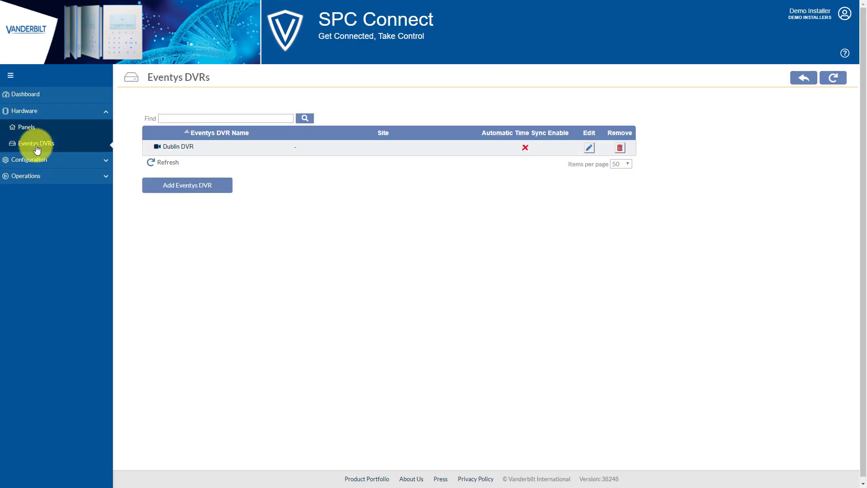
pyautogui.click(36, 164)
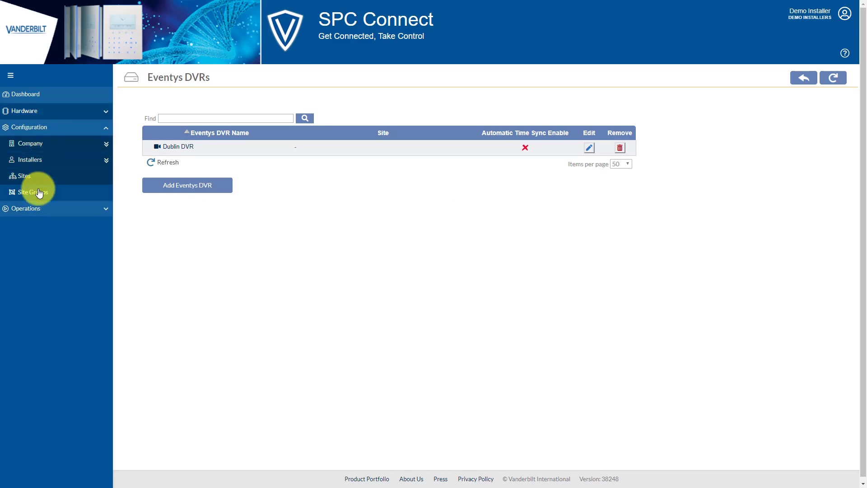
pyautogui.click(26, 176)
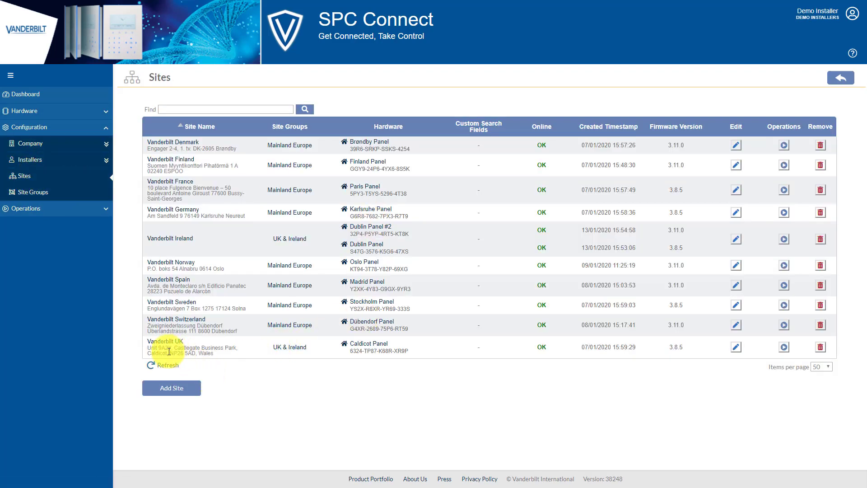
pyautogui.click(176, 243)
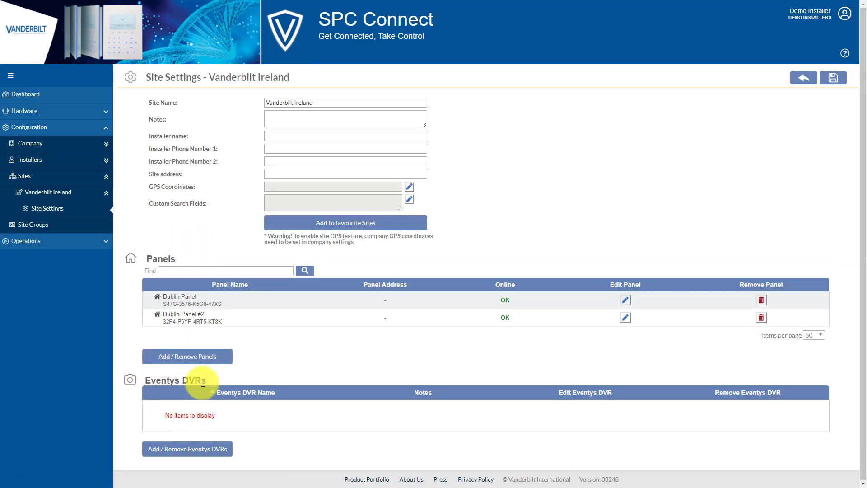
pyautogui.click(184, 449)
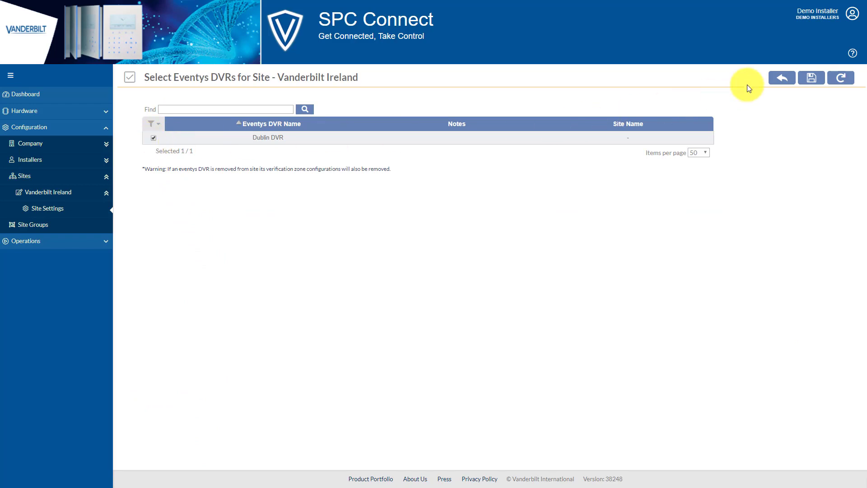
pyautogui.click(810, 81)
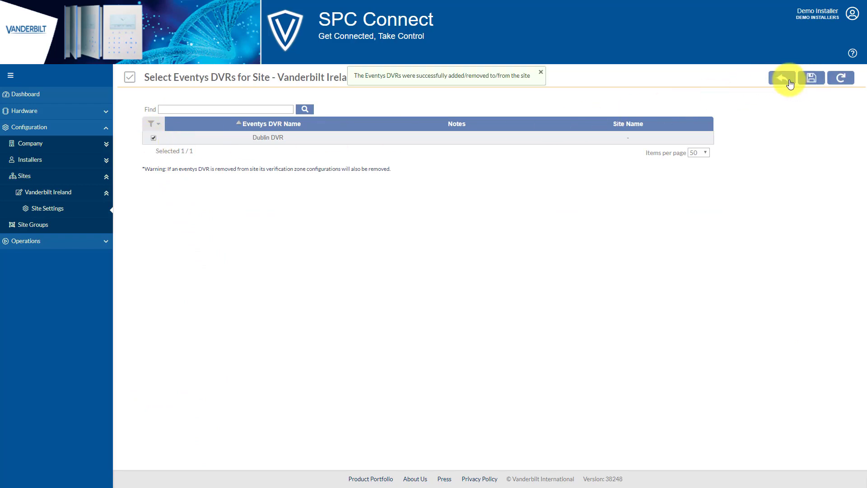
pyautogui.click(789, 82)
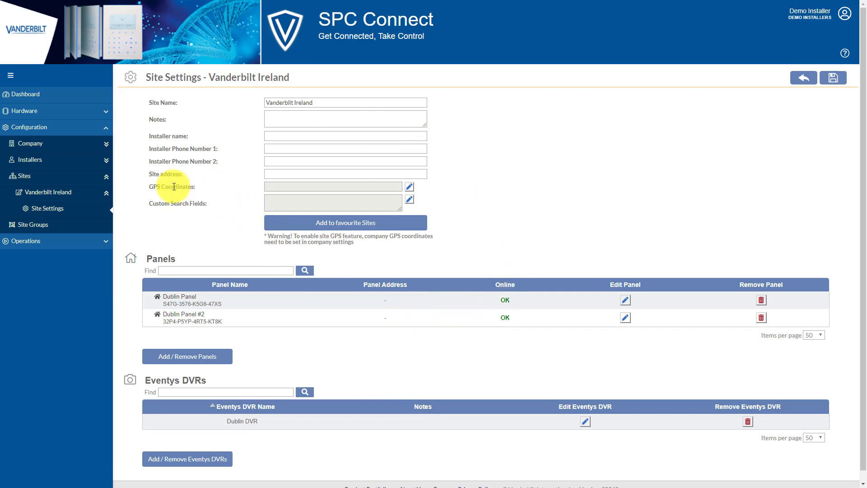
# - Search 'clonshaugh dublin' in the site's GPS location map and zoom to the Clonshaugh business park
pyautogui.moveTo(148, 186); pyautogui.dragTo(210, 188)
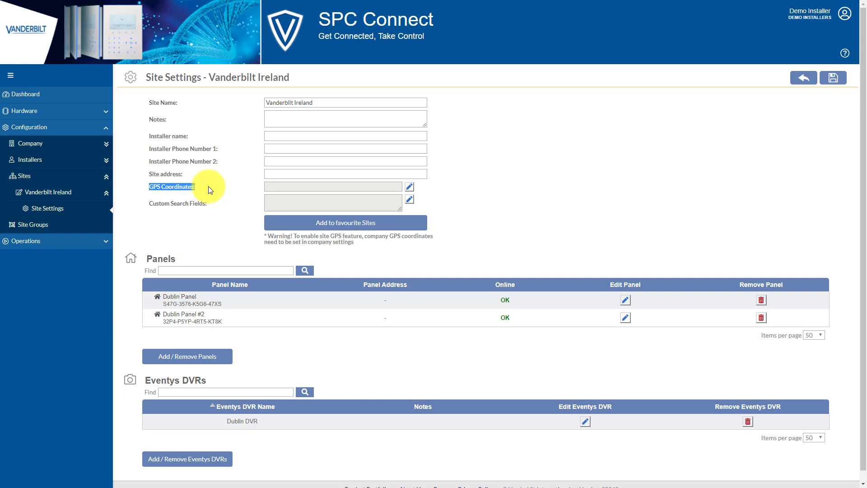
pyautogui.click(410, 189)
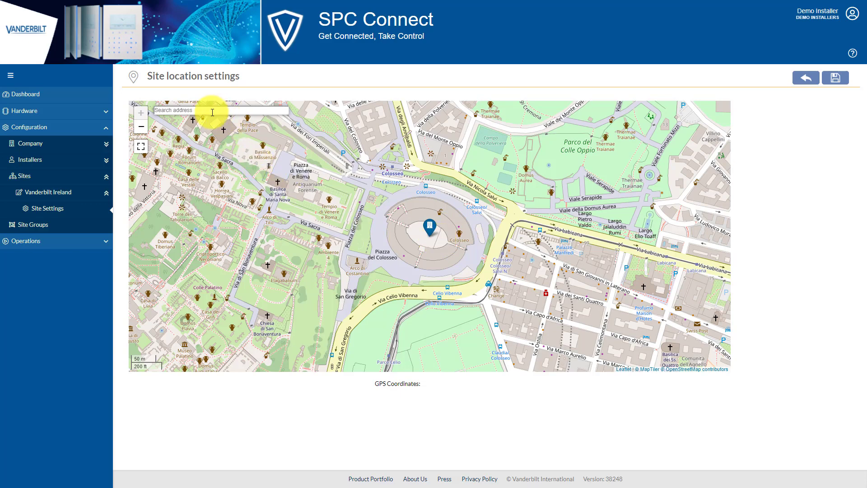
pyautogui.scroll(-5, 368, 219)
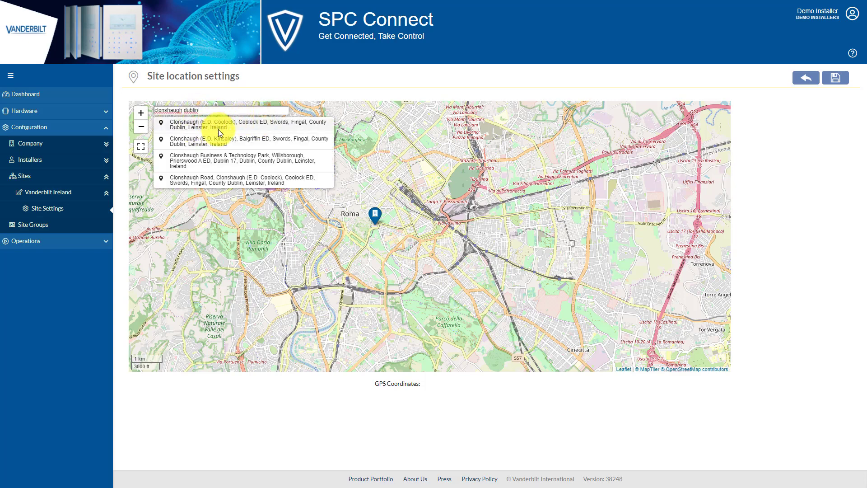
pyautogui.click(207, 126)
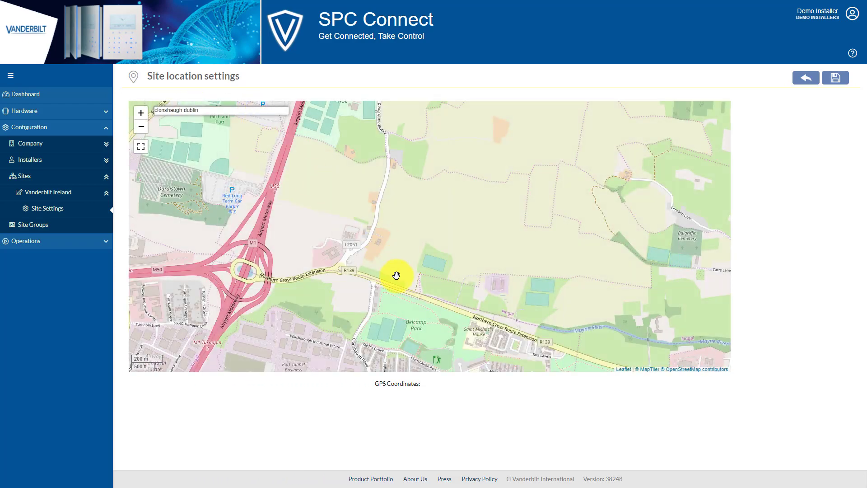
pyautogui.moveTo(369, 309); pyautogui.dragTo(410, 170)
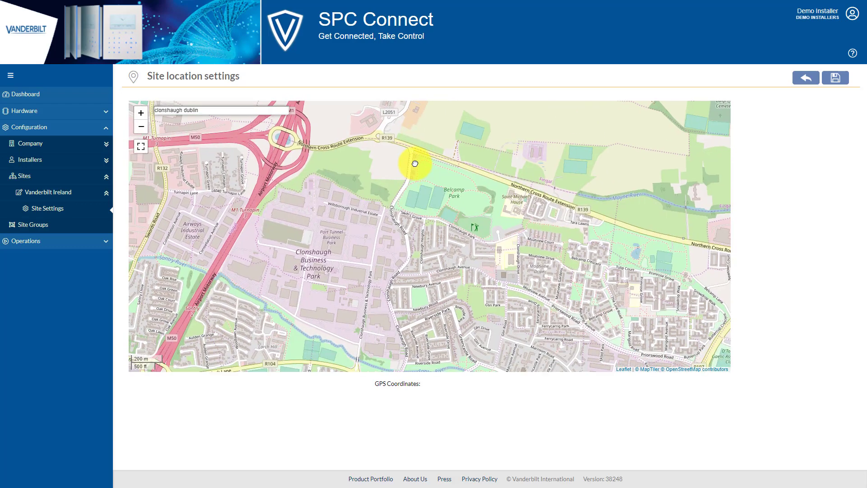
pyautogui.scroll(2, 400, 233)
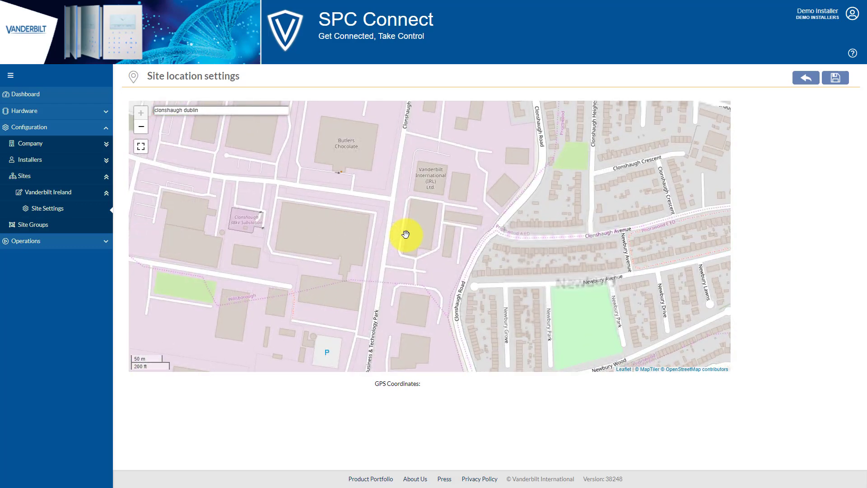
# - Place the site marker on the office building, save, and update both address and GPS
pyautogui.rightClick(418, 178)
pyautogui.click(455, 185)
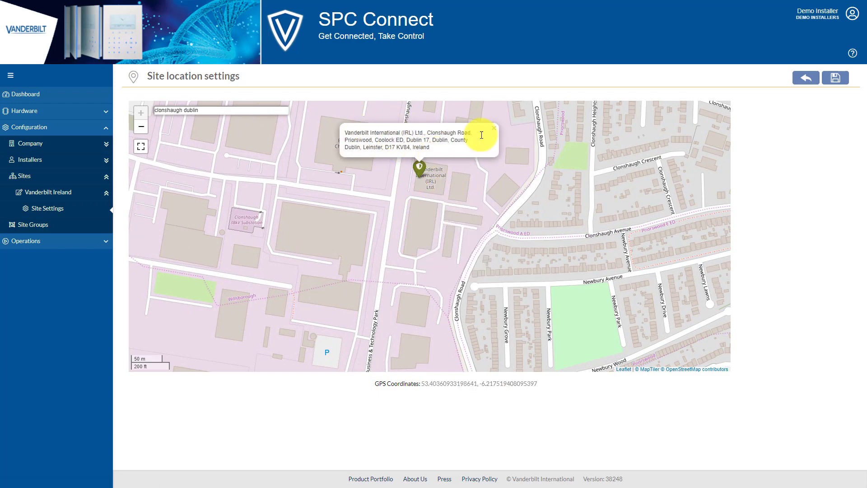
pyautogui.click(836, 79)
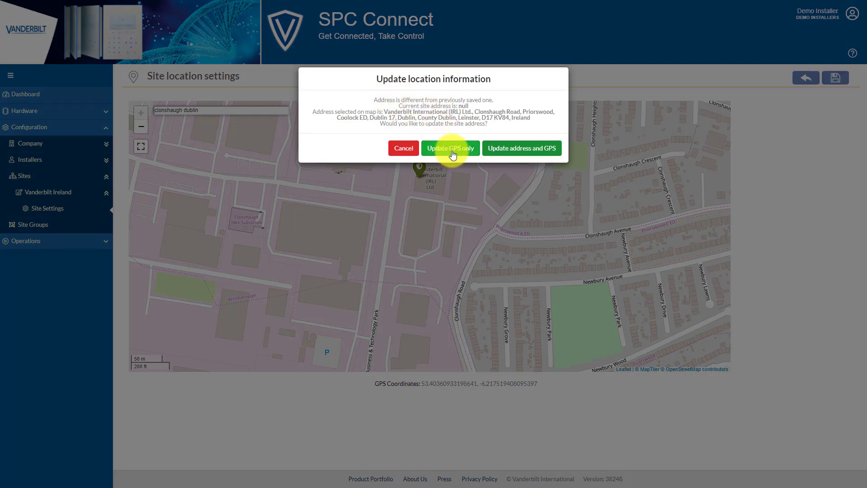
pyautogui.click(523, 149)
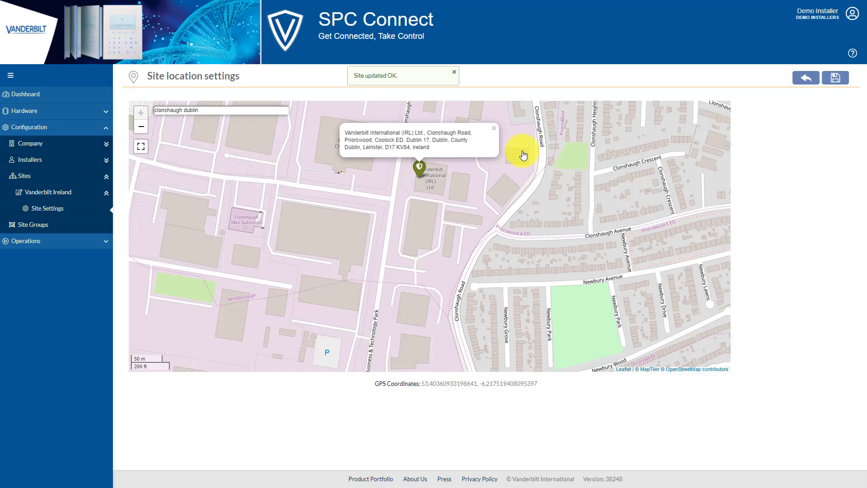
# - Strip the company name, Priorswood, Coolock, ED and city/county parts from the site address and save
pyautogui.click(805, 88)
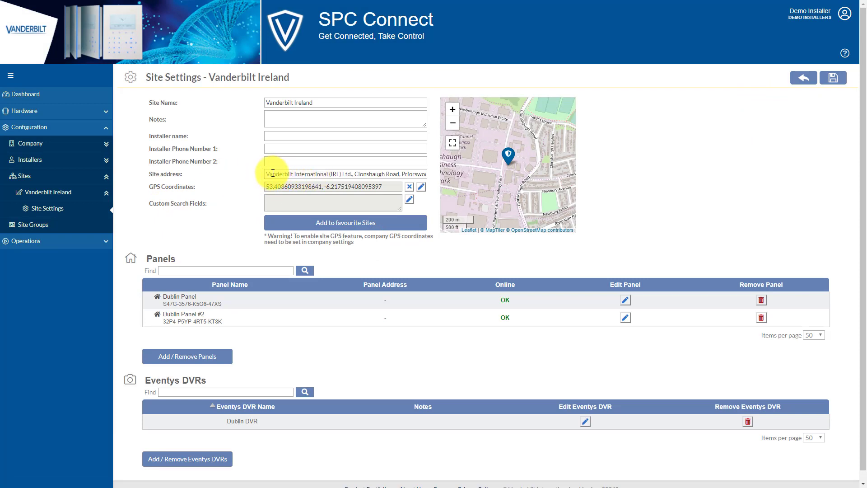
pyautogui.moveTo(267, 174); pyautogui.dragTo(354, 174)
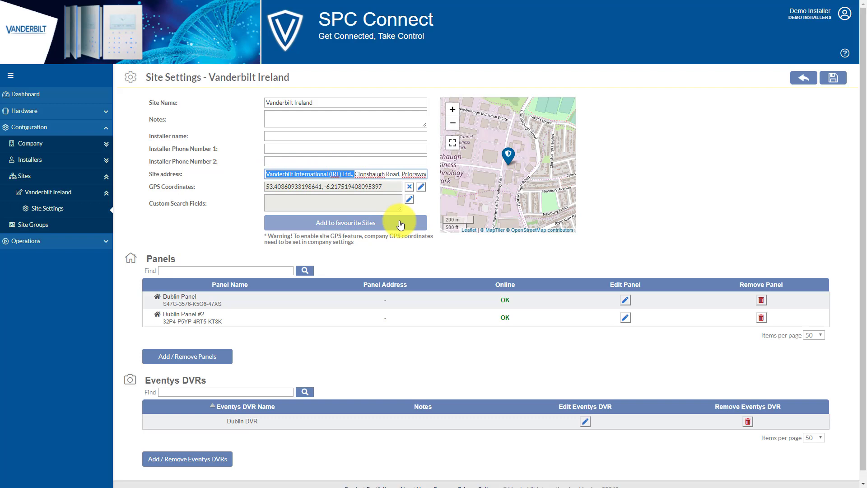
pyautogui.press('BackSpace')
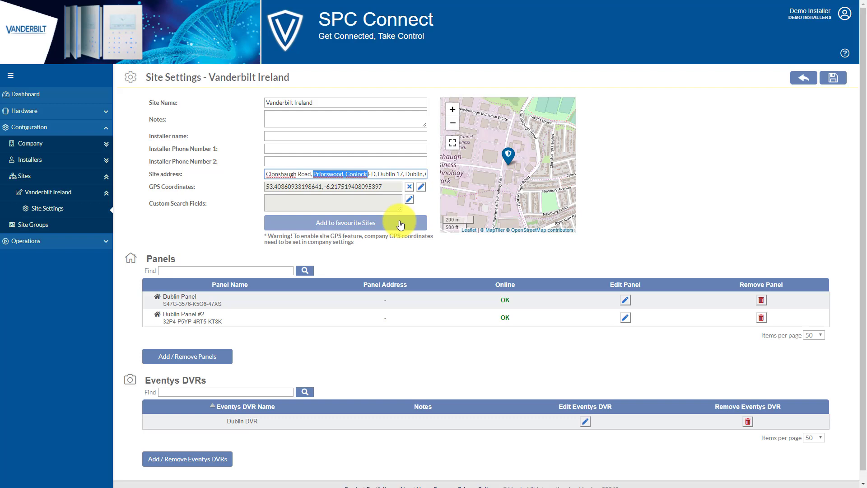
pyautogui.press('BackSpace')
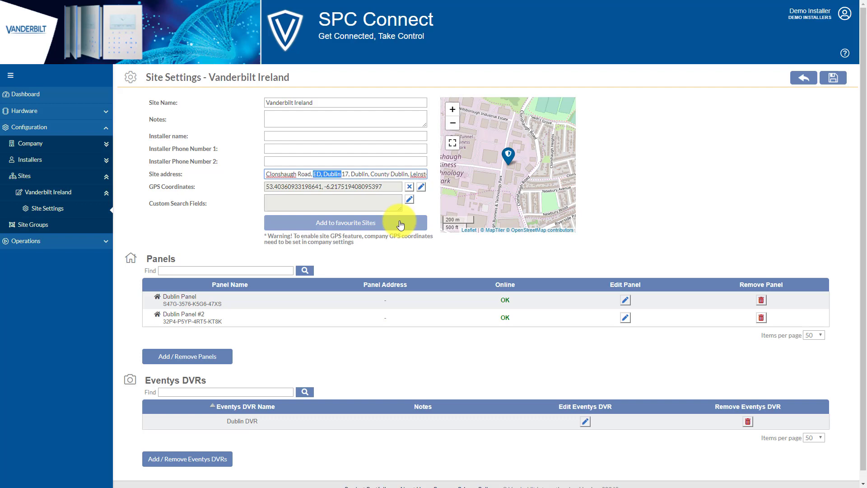
pyautogui.press('BackSpace')
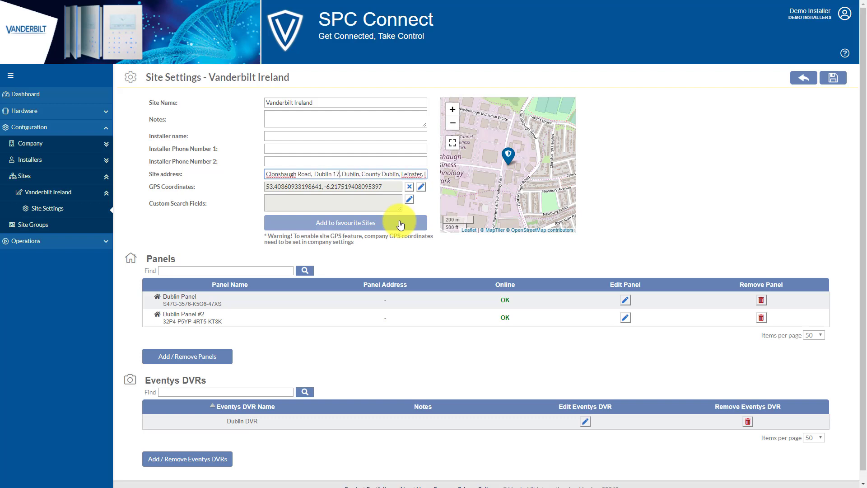
pyautogui.hotkey('ctrl', 'shift', 'Right')
pyautogui.hotkey('ctrl', 'shift', 'Right')
pyautogui.hotkey('ctrl', 'shift', 'Right')
pyautogui.hotkey('ctrl', 'shift', 'Right')
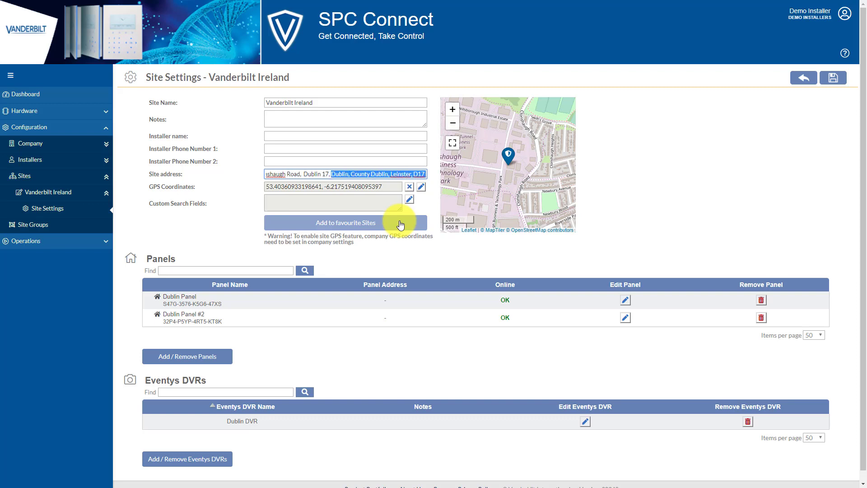
pyautogui.press('BackSpace')
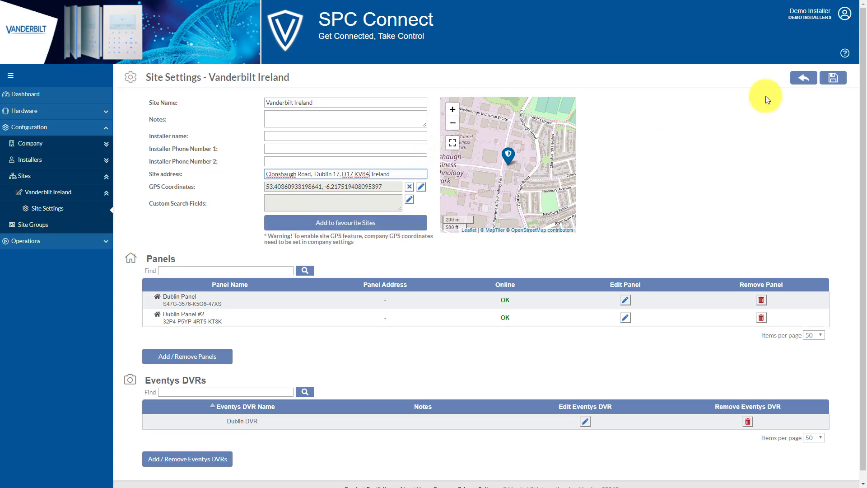
pyautogui.click(842, 82)
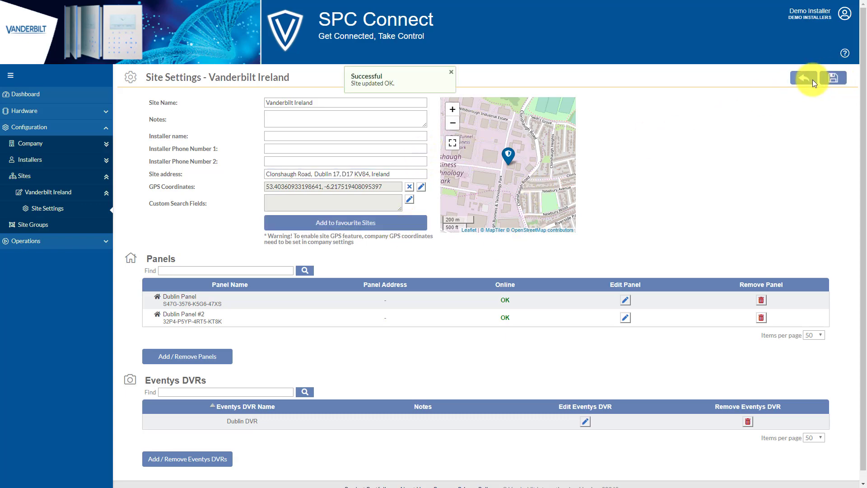
pyautogui.click(813, 82)
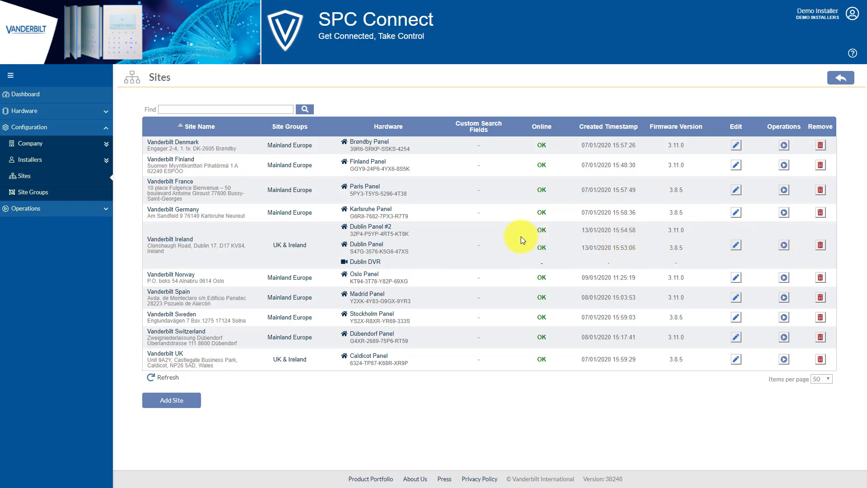
# - Zoom the dashboard Sites Map to Dublin and view Dublin Panel #2's summary at Vanderbilt Ireland
pyautogui.click(45, 94)
pyautogui.click(609, 246)
pyautogui.moveTo(599, 222)
pyautogui.scroll(4, 600, 222)
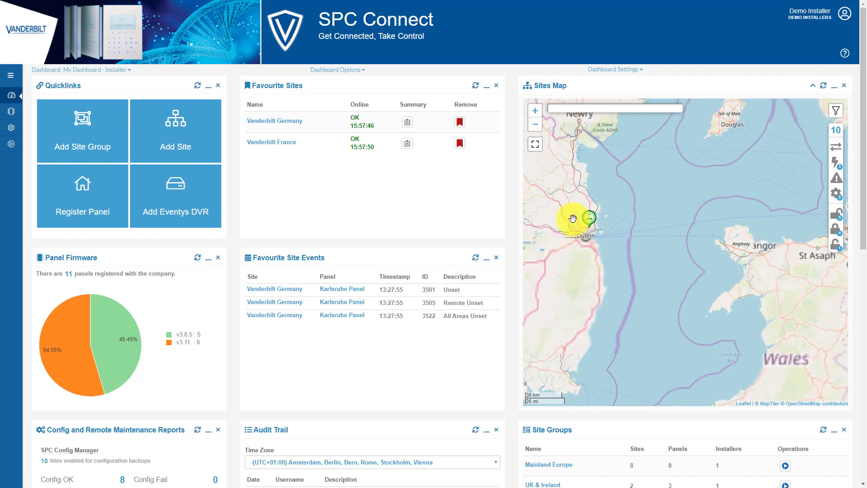
pyautogui.scroll(2, 592, 223)
pyautogui.scroll(2, 606, 217)
pyautogui.moveTo(610, 205)
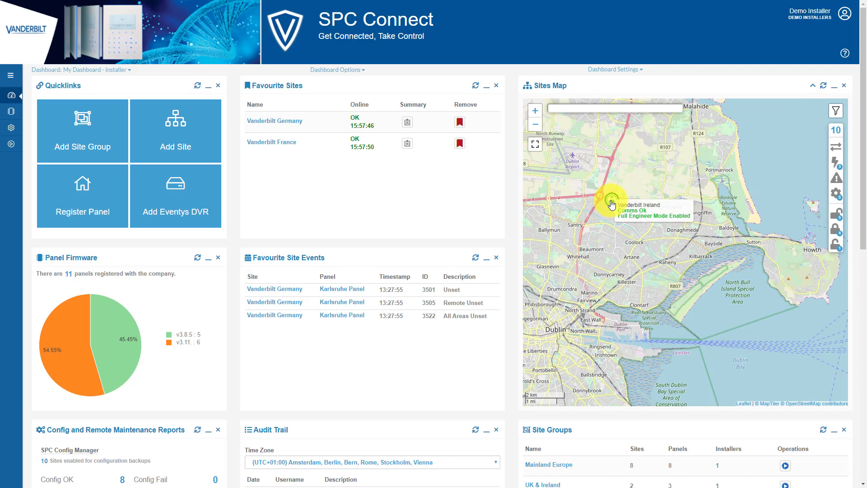
pyautogui.click(612, 203)
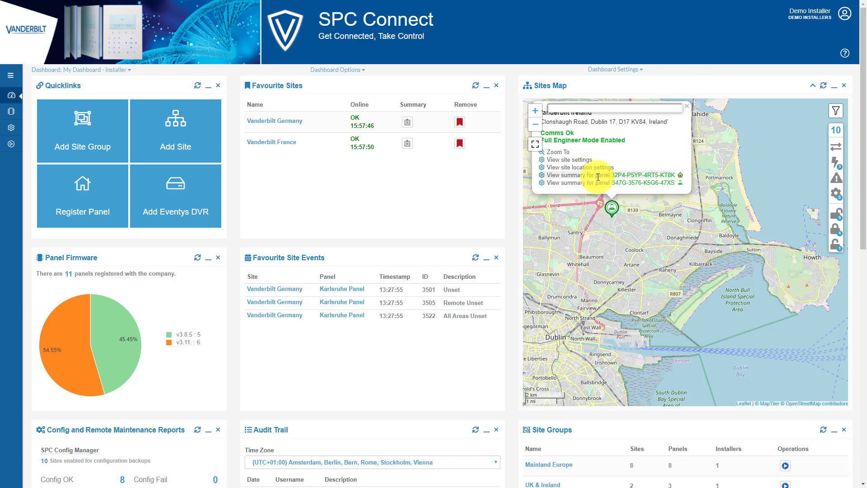
pyautogui.click(627, 176)
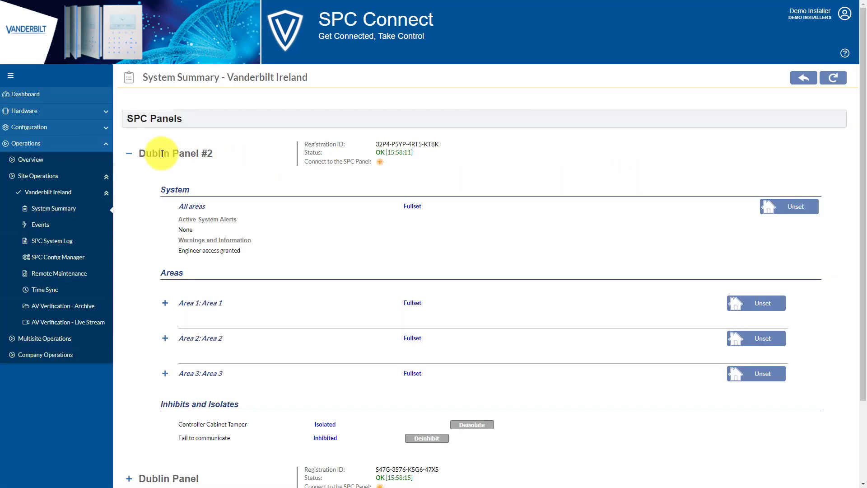
# - Collapse both Dublin panel sections, then open Vanderbilt Ireland's Site Settings from Site Operations
pyautogui.click(130, 156)
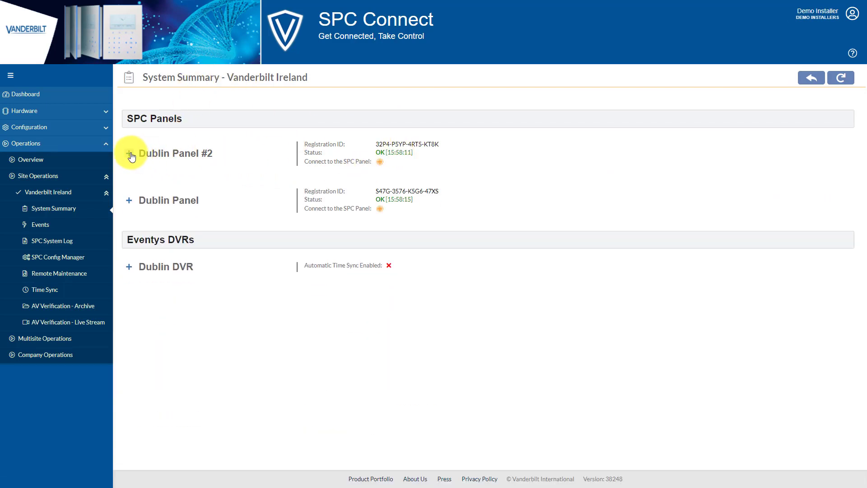
pyautogui.scroll(-2, 247, 248)
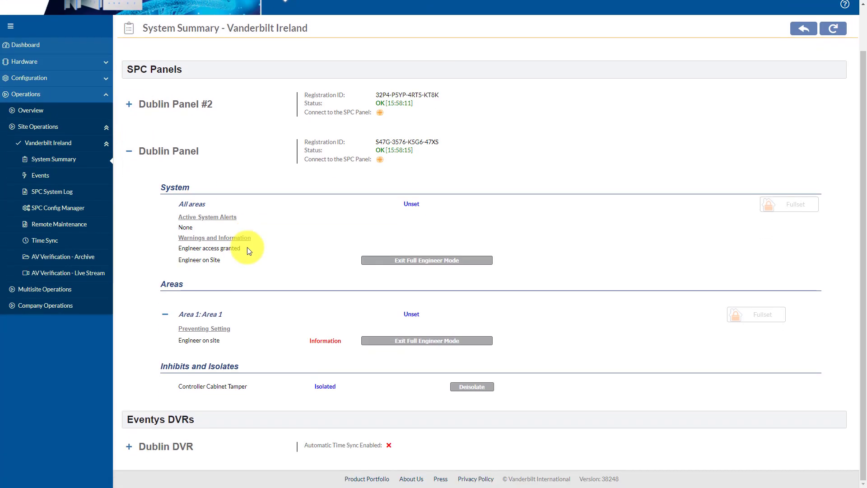
pyautogui.click(131, 152)
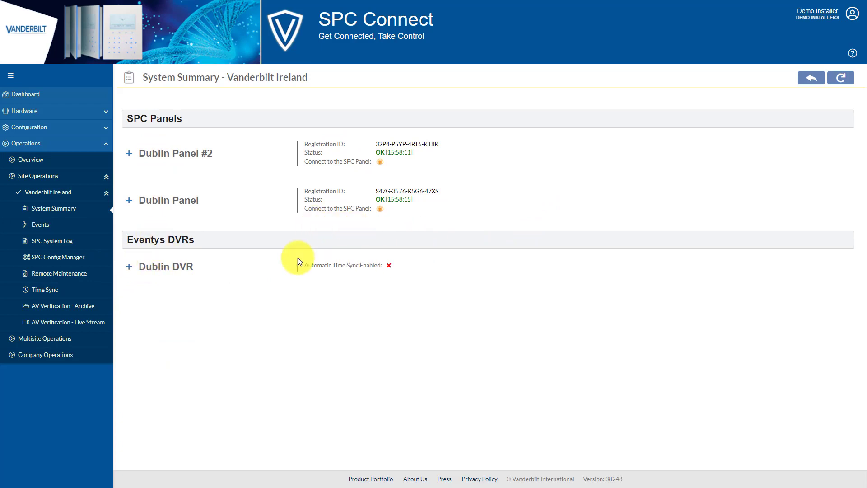
pyautogui.click(50, 177)
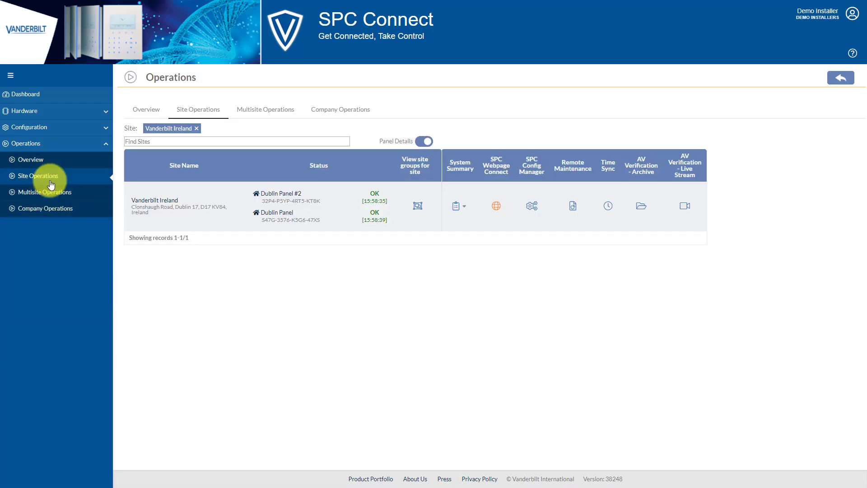
pyautogui.click(176, 204)
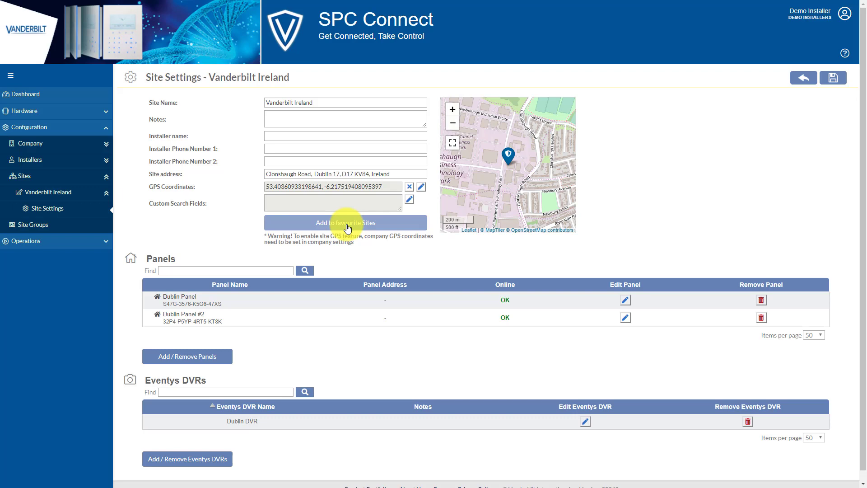
# - Add Vanderbilt Ireland to the favourite sites so it heads the dashboard favourites list
pyautogui.click(36, 94)
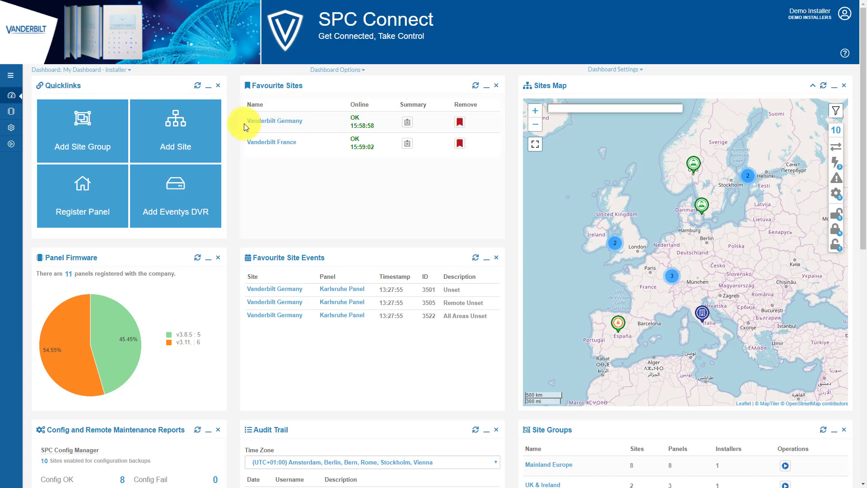
pyautogui.moveTo(12, 141)
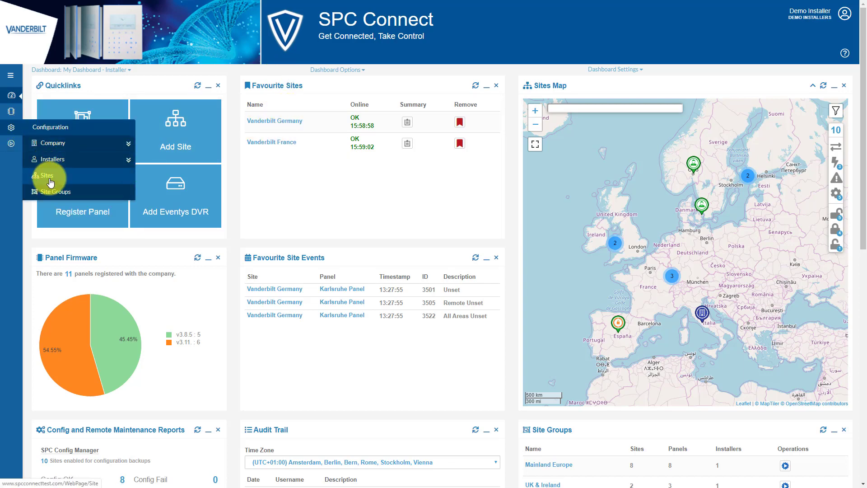
pyautogui.click(45, 175)
pyautogui.click(176, 239)
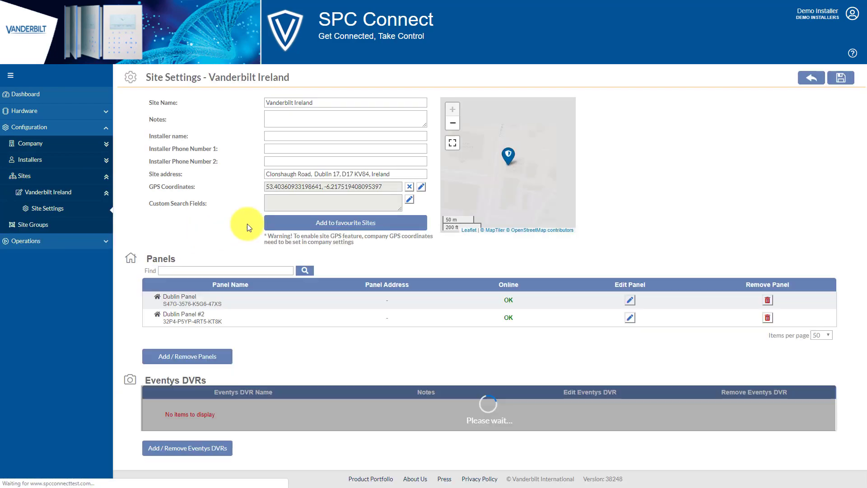
pyautogui.click(367, 223)
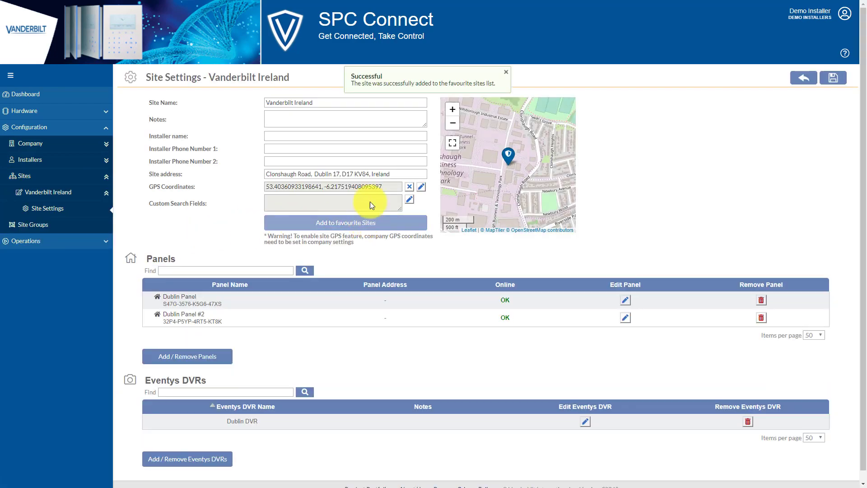
pyautogui.click(63, 94)
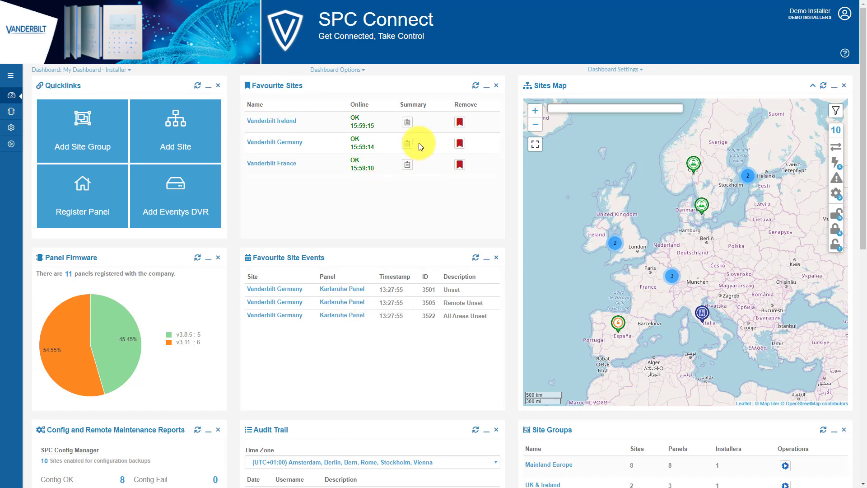
# - Exit full engineer mode on Vanderbilt Ireland's Dublin Panel, fullset all areas, and return to the dashboard
pyautogui.click(408, 122)
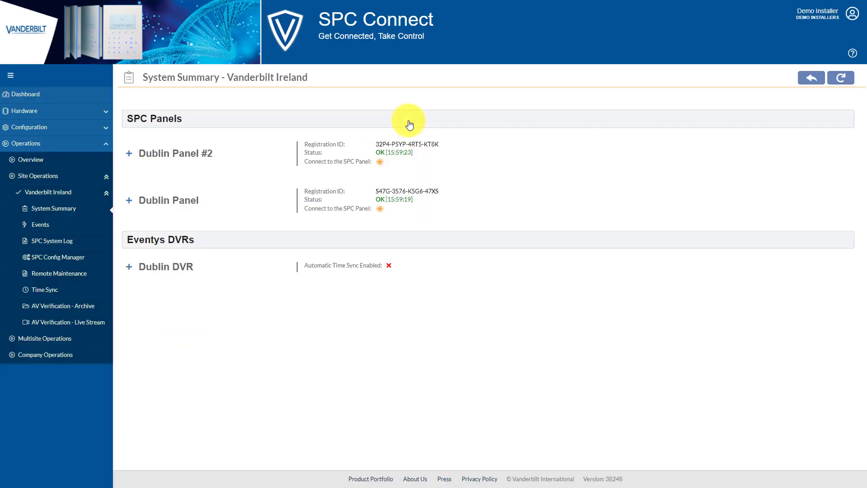
pyautogui.click(130, 202)
pyautogui.click(415, 311)
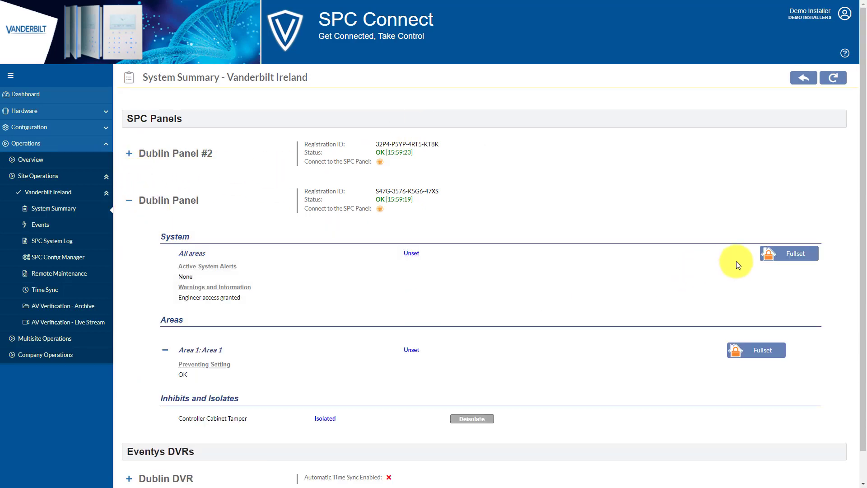
pyautogui.click(794, 253)
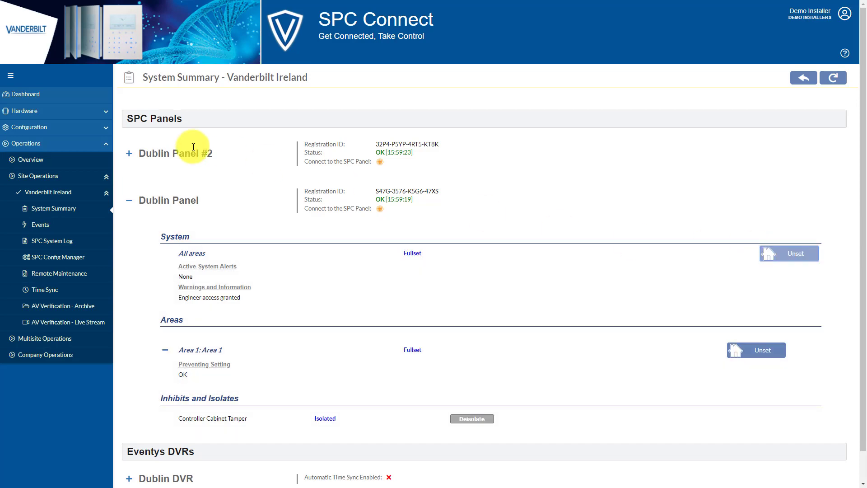
pyautogui.click(44, 95)
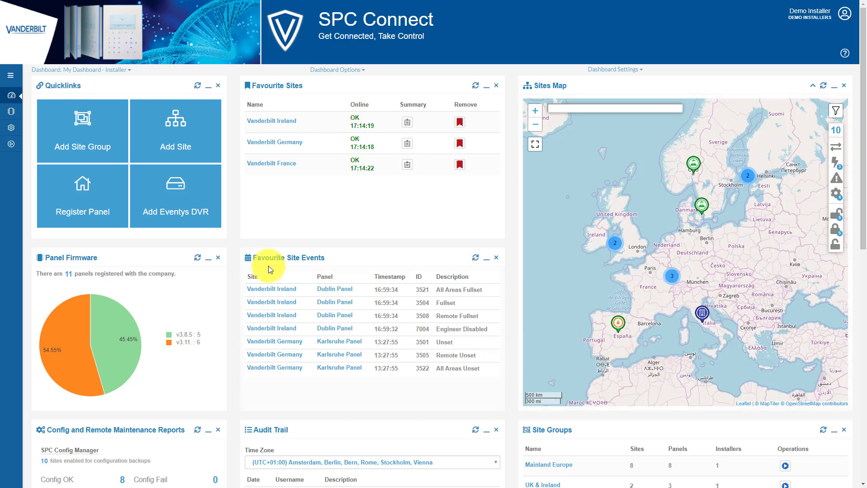
# - Open the Mainland Europe group's settings from Configuration > Site Groups
pyautogui.moveTo(11, 128)
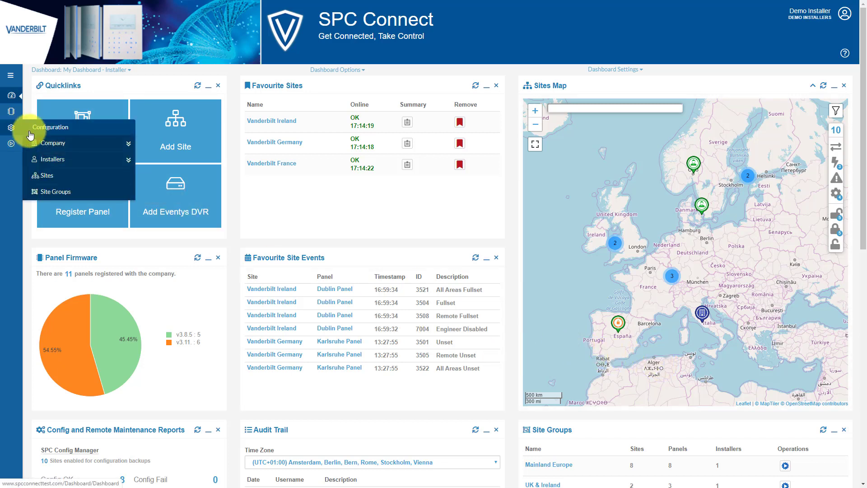
pyautogui.click(63, 197)
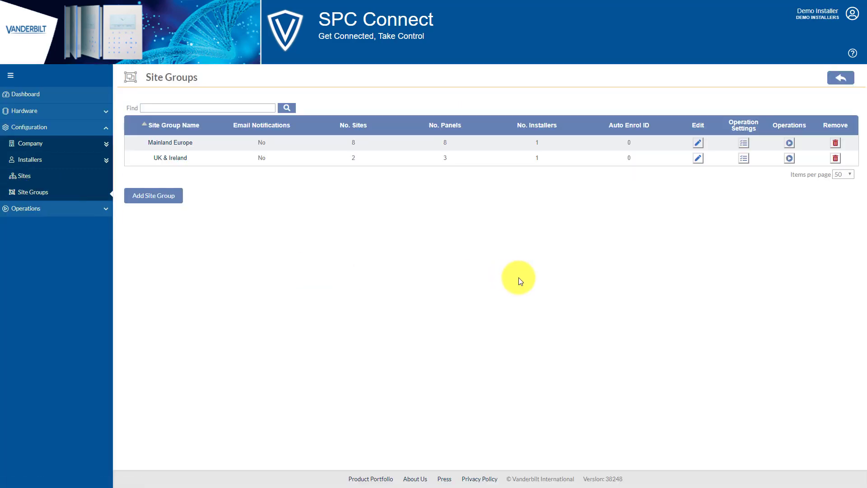
pyautogui.click(183, 143)
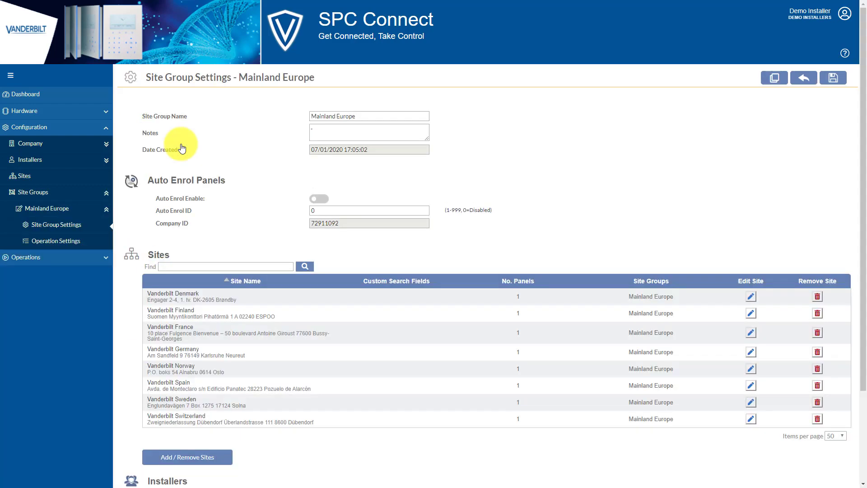
# - Scroll through Mainland Europe's settings to inspect its sites and the Standard Installer1 row
pyautogui.tripleClick(156, 117)
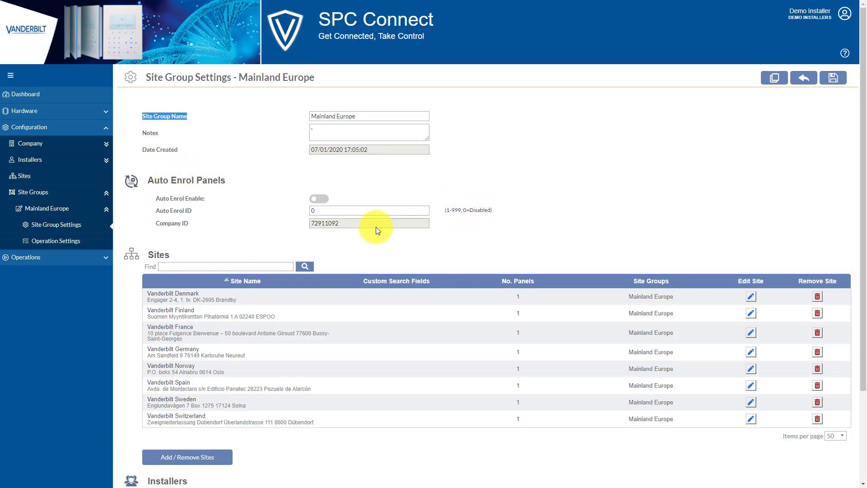
pyautogui.scroll(-1, 246, 226)
pyautogui.scroll(-3, 246, 240)
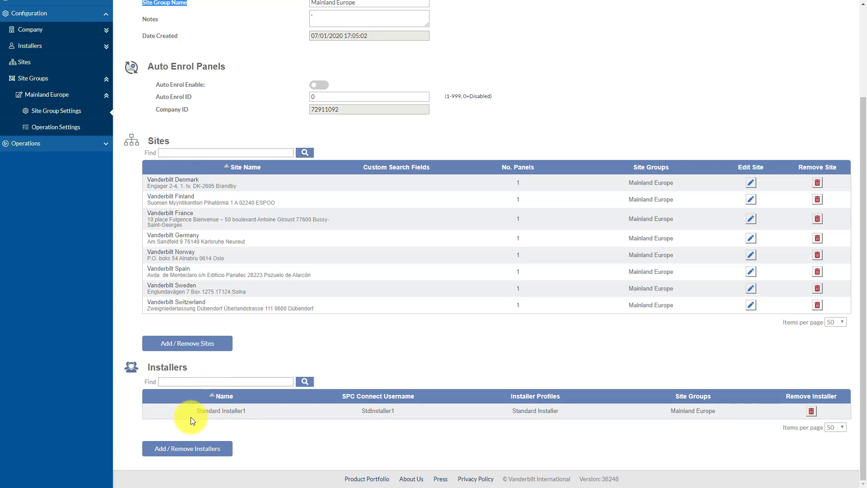
pyautogui.click(204, 411)
pyautogui.moveTo(202, 411); pyautogui.dragTo(356, 425)
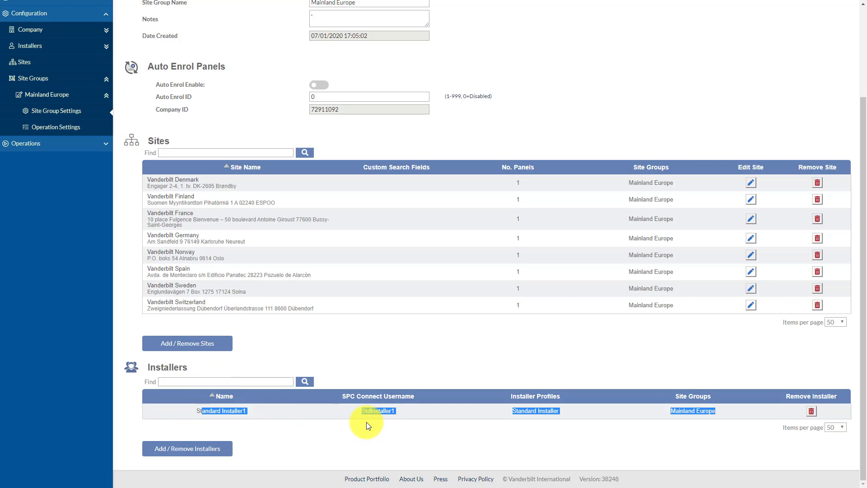
pyautogui.click(195, 412)
# - Check the installer's profile name, then bring up Add / Remove Sites for Mainland Europe
pyautogui.scroll(3, 542, 383)
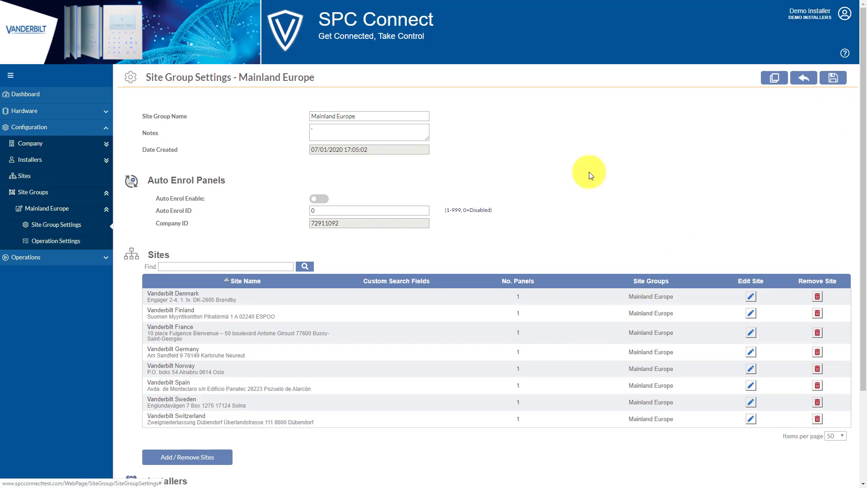
pyautogui.scroll(-3, 652, 200)
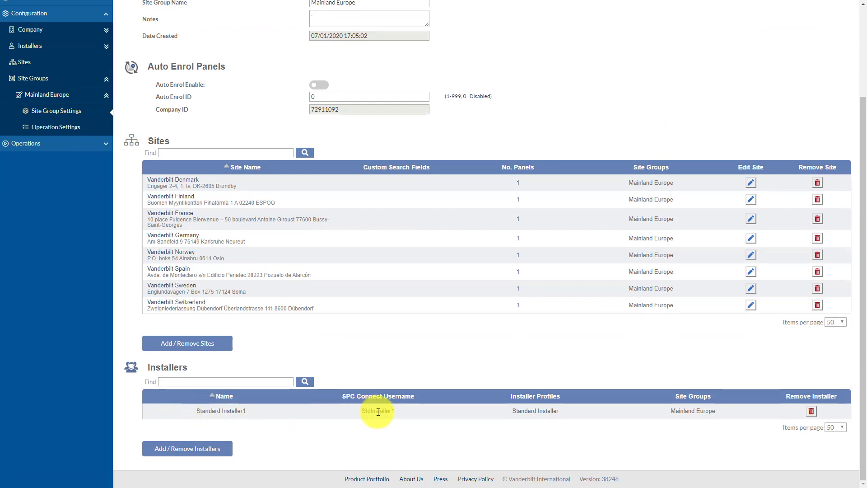
pyautogui.moveTo(563, 412); pyautogui.dragTo(520, 412)
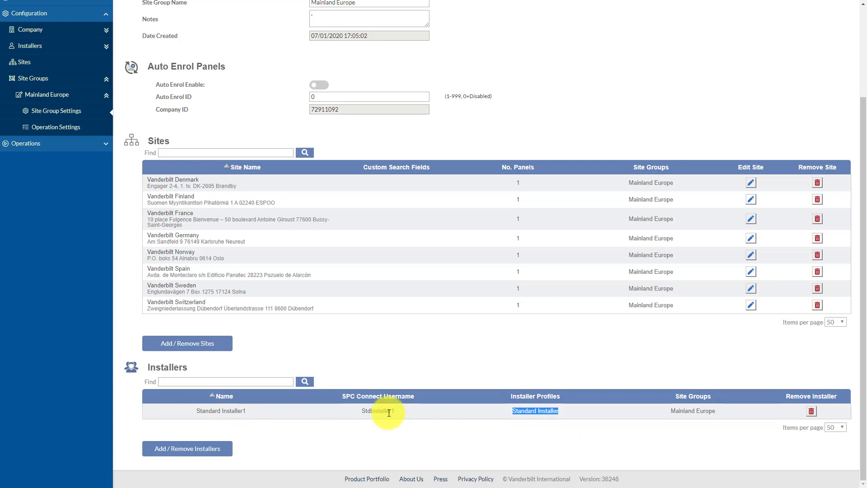
pyautogui.scroll(1, 271, 300)
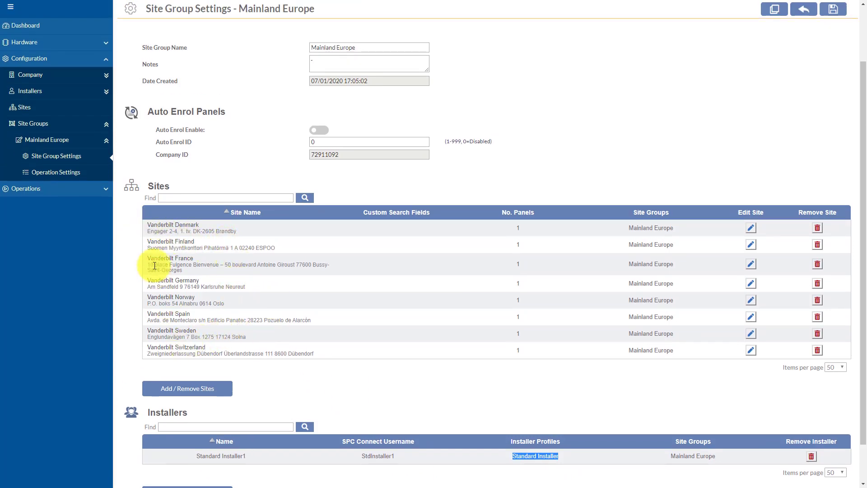
pyautogui.click(189, 390)
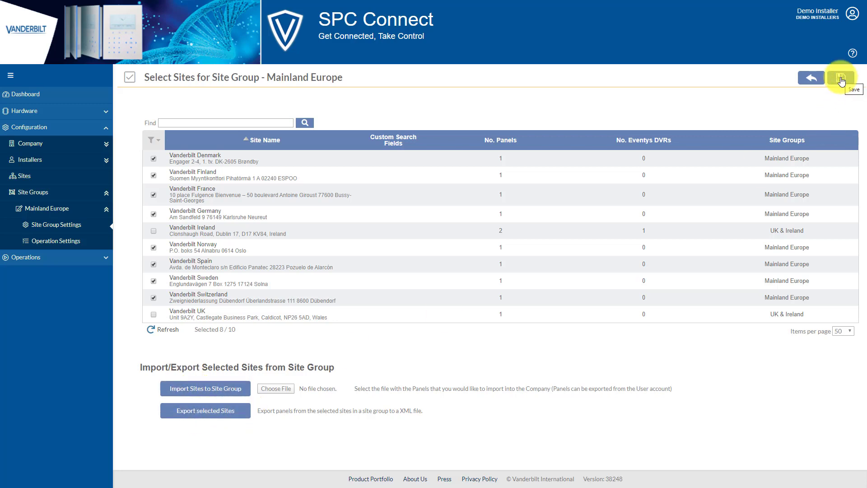
# - Save Mainland Europe's unchanged eight-site selection and go back to its Site Group Settings
pyautogui.click(811, 81)
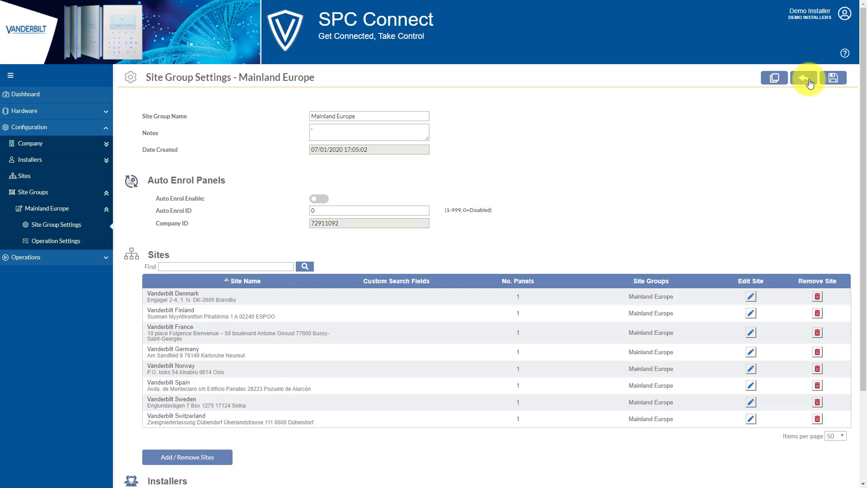
pyautogui.click(811, 82)
# - Review Mainland Europe's operation settings toggles, where Firmware Upgrade is disabled
pyautogui.click(181, 145)
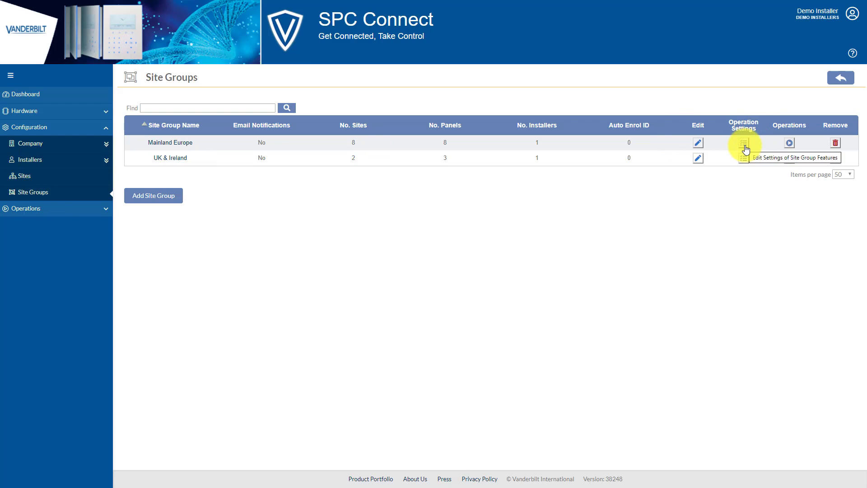
pyautogui.click(744, 144)
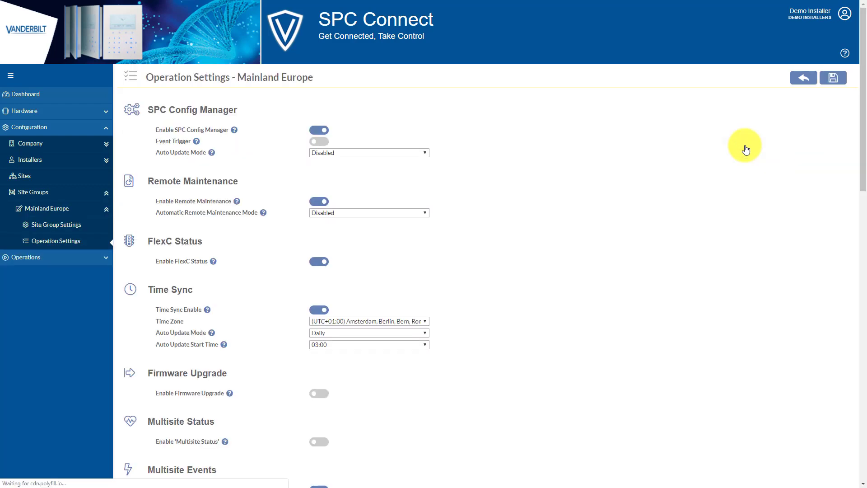
pyautogui.click(62, 226)
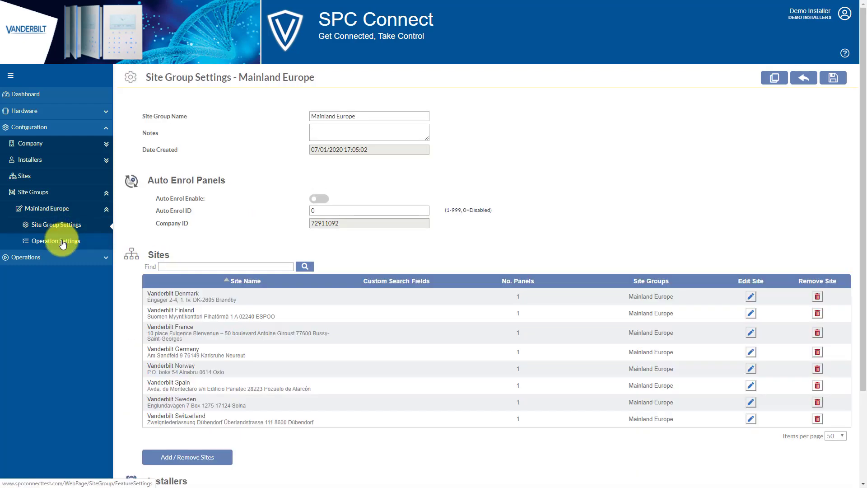
pyautogui.click(62, 241)
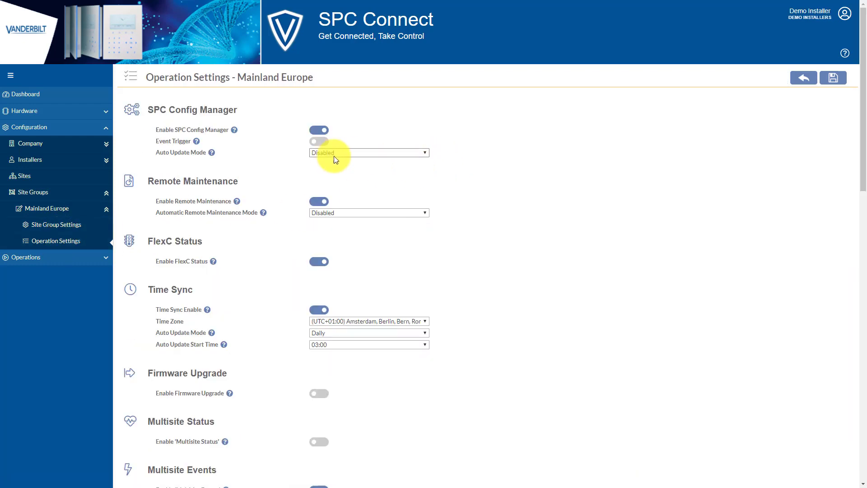
pyautogui.scroll(-1, 632, 203)
pyautogui.scroll(-9, 632, 206)
pyautogui.scroll(-6, 527, 136)
pyautogui.scroll(-1, 545, 302)
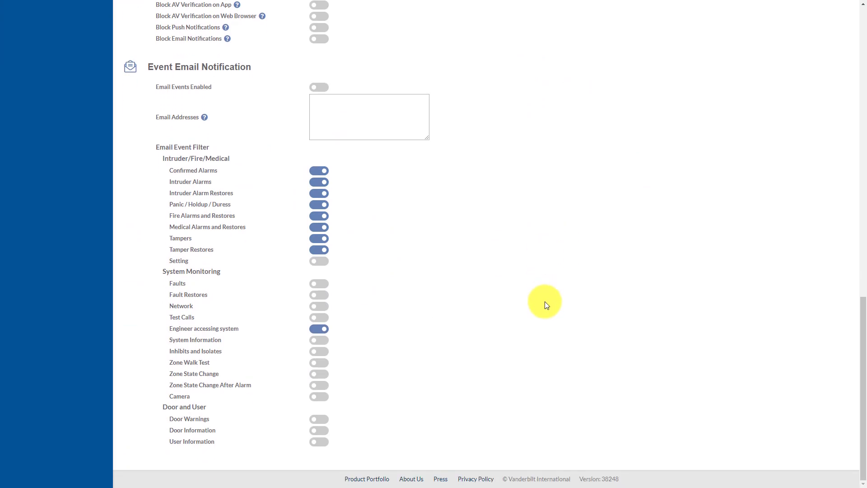
pyautogui.scroll(14, 544, 300)
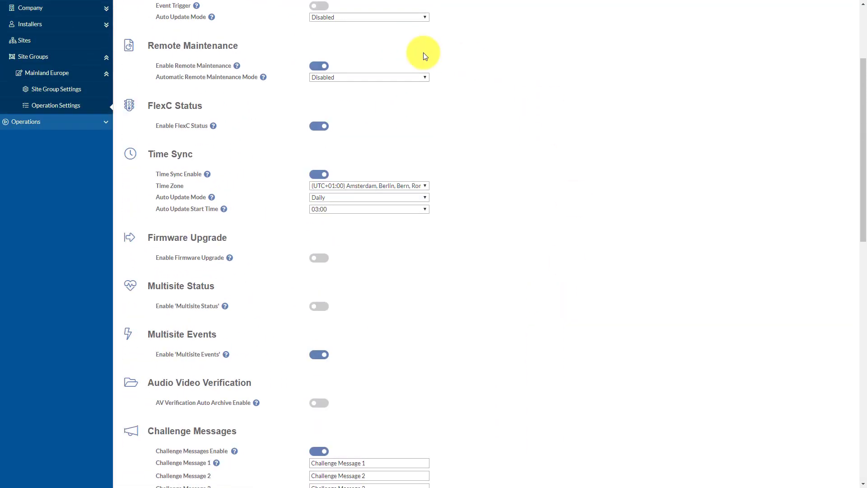
pyautogui.scroll(1, 331, 288)
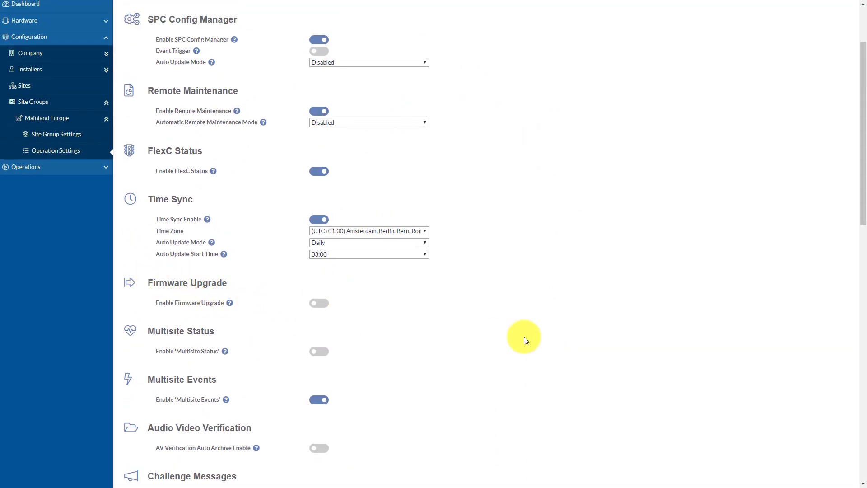
pyautogui.scroll(2, 524, 337)
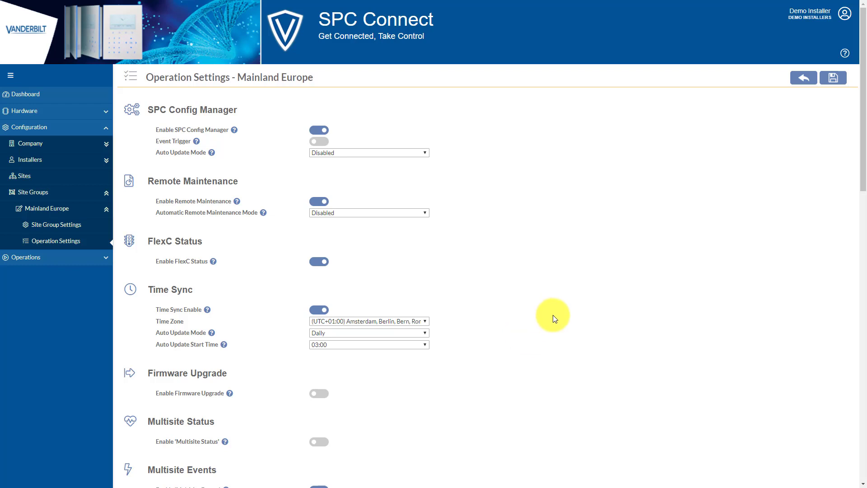
# - Create and save a new site group named 'Firmware Upgrade', then return to the dashboard
pyautogui.click(799, 80)
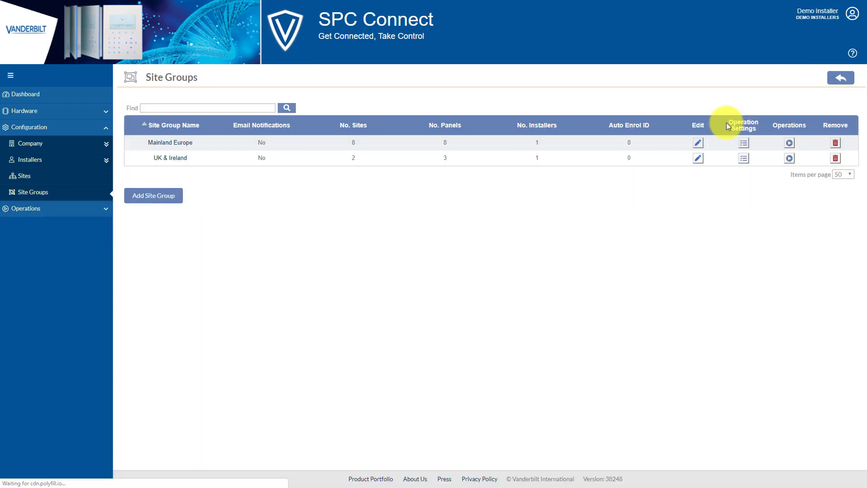
pyautogui.click(159, 199)
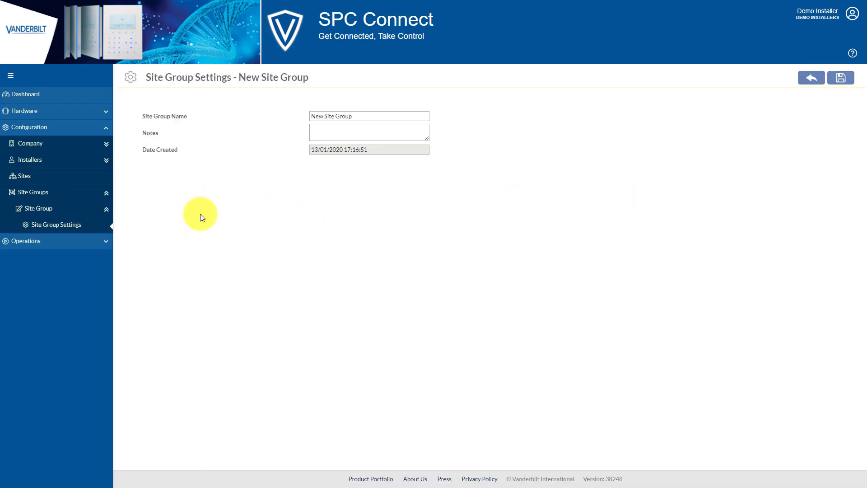
pyautogui.moveTo(371, 119); pyautogui.dragTo(304, 117)
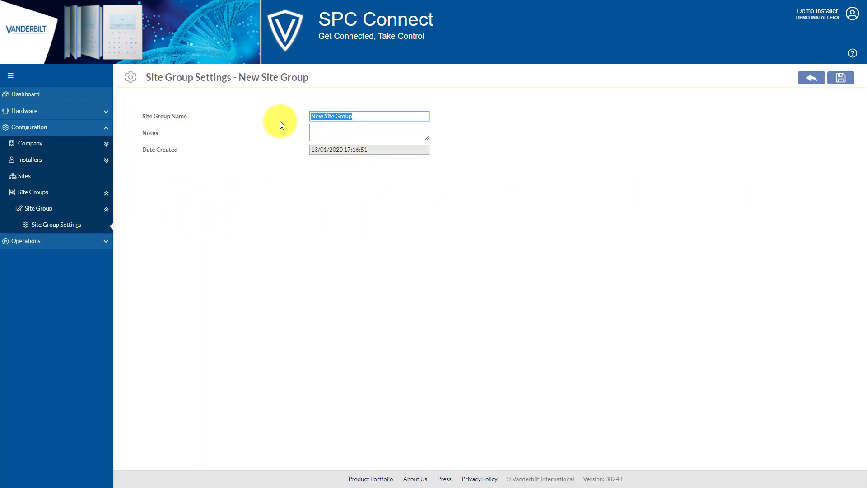
pyautogui.write('Firmware Upgrade')
pyautogui.click(841, 78)
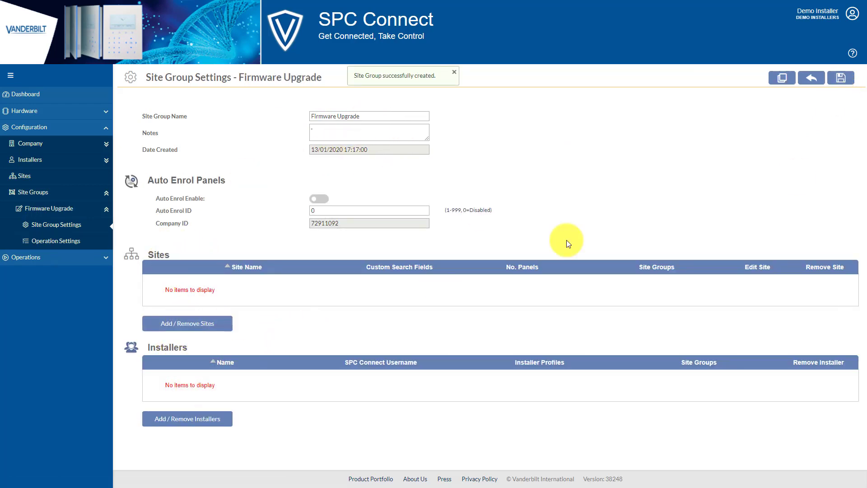
pyautogui.click(816, 80)
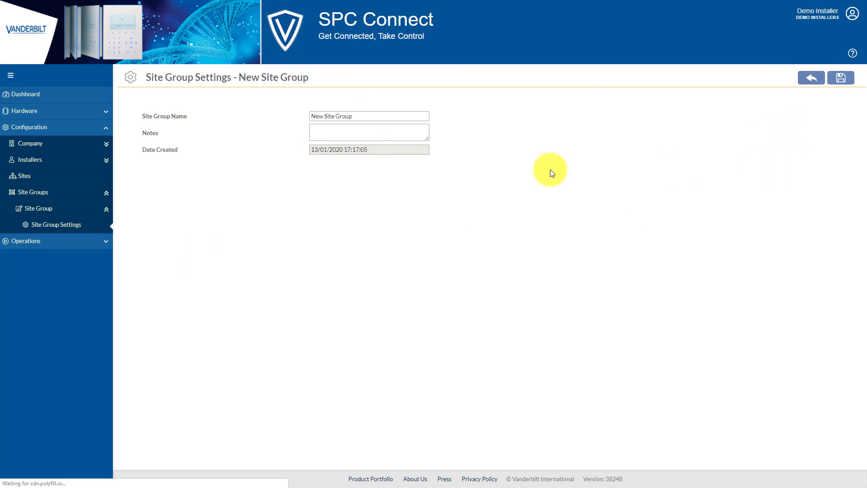
pyautogui.click(52, 96)
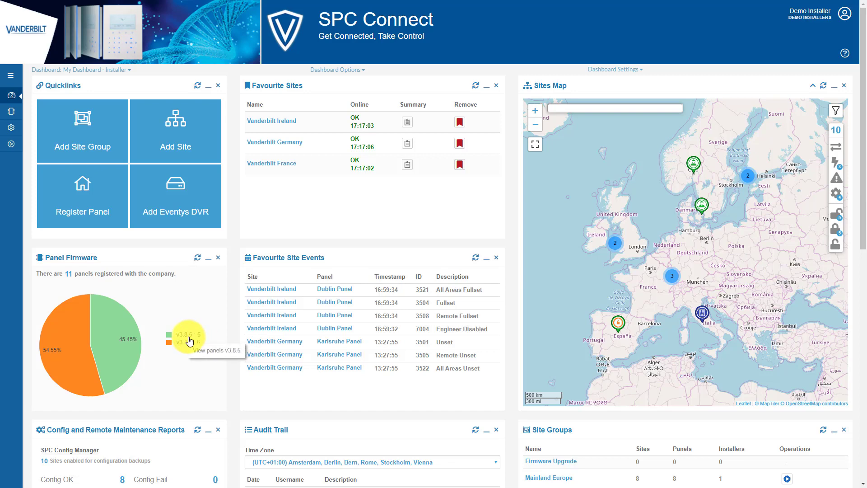
# - Filter the Panels list to the five panels on firmware v3.8.5 from the Panel Firmware chart
pyautogui.click(125, 347)
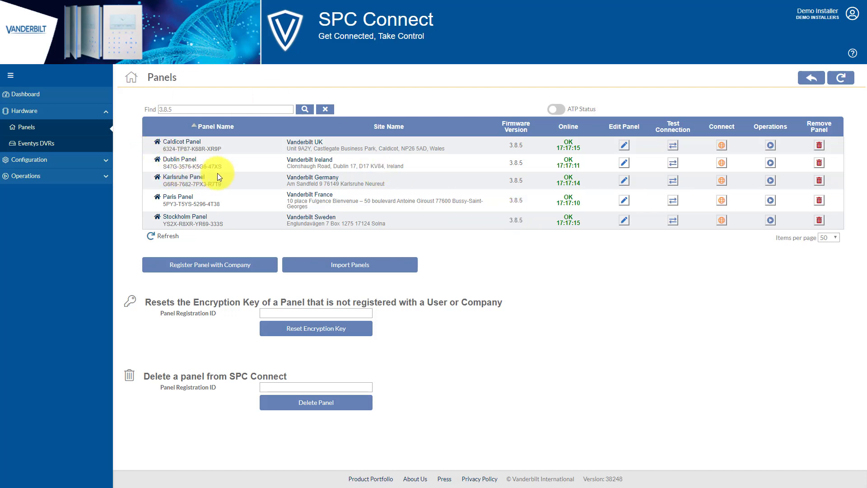
# - Set Vanderbilt UK's Custom Search Field 1 to FW, save, and return to the panels list
pyautogui.click(306, 142)
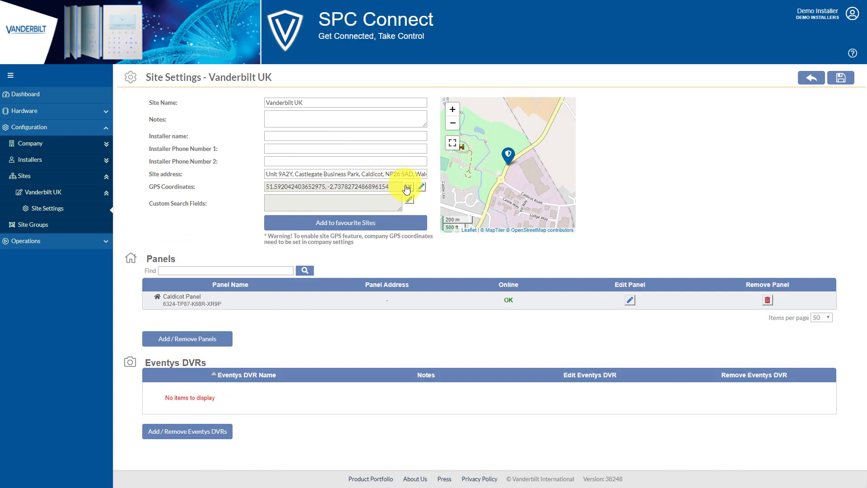
pyautogui.click(409, 199)
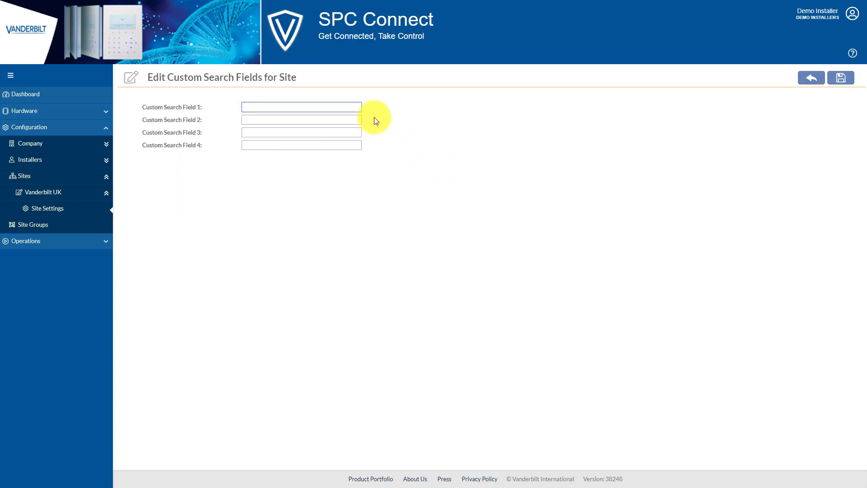
pyautogui.write('FW')
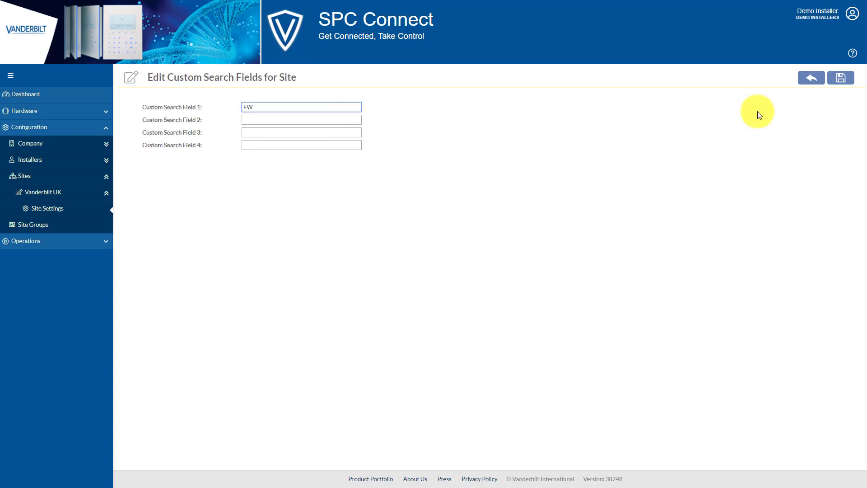
pyautogui.click(843, 78)
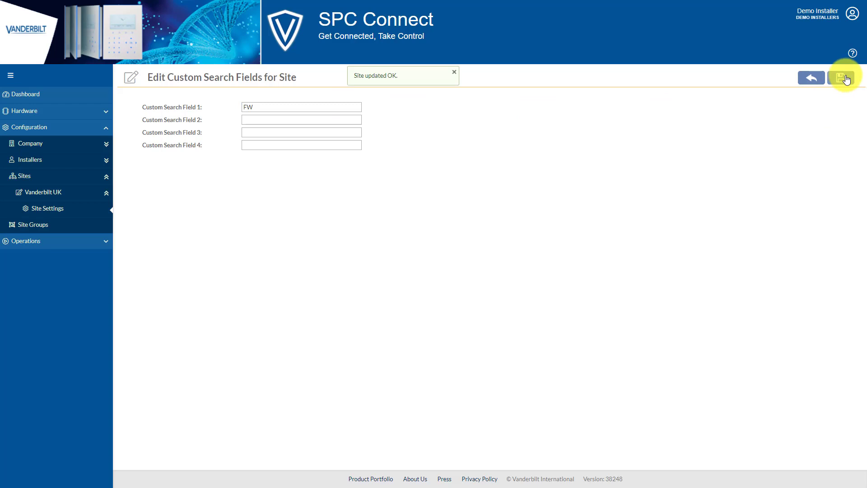
pyautogui.click(820, 79)
pyautogui.click(820, 79)
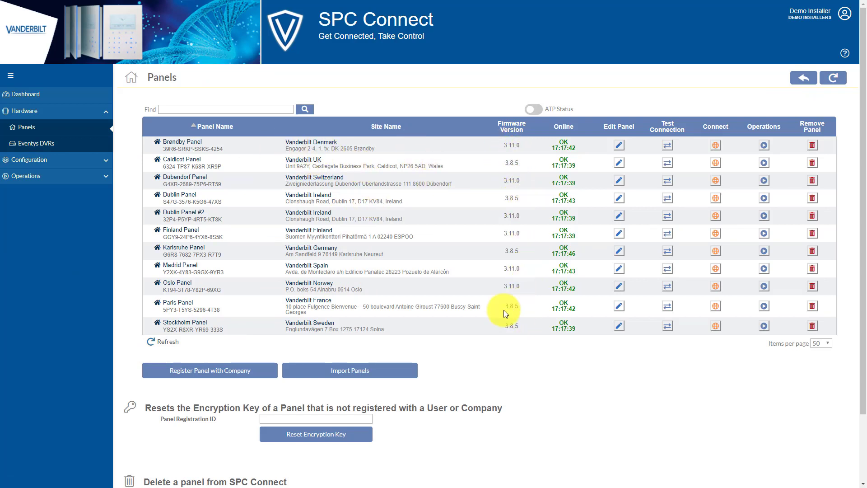
# - Search the panels for 3.8.5 and tag Vanderbilt Ireland with FW in Custom Search Field 1
pyautogui.click(195, 109)
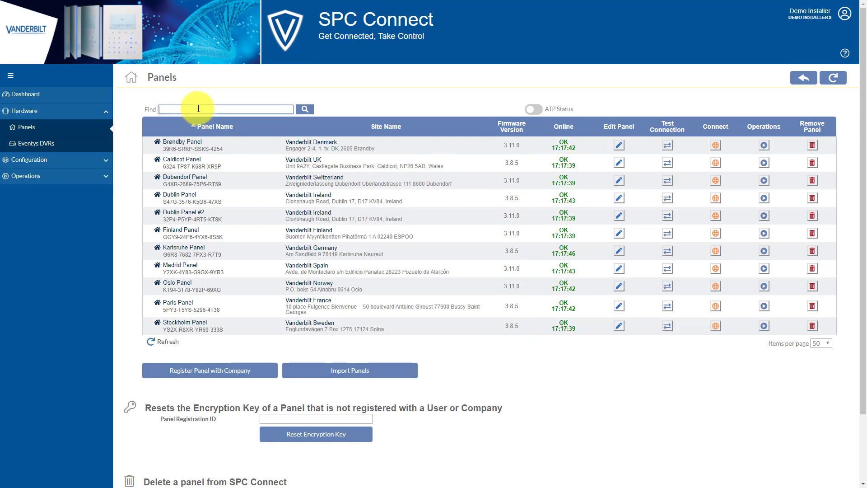
pyautogui.write('3.8.5')
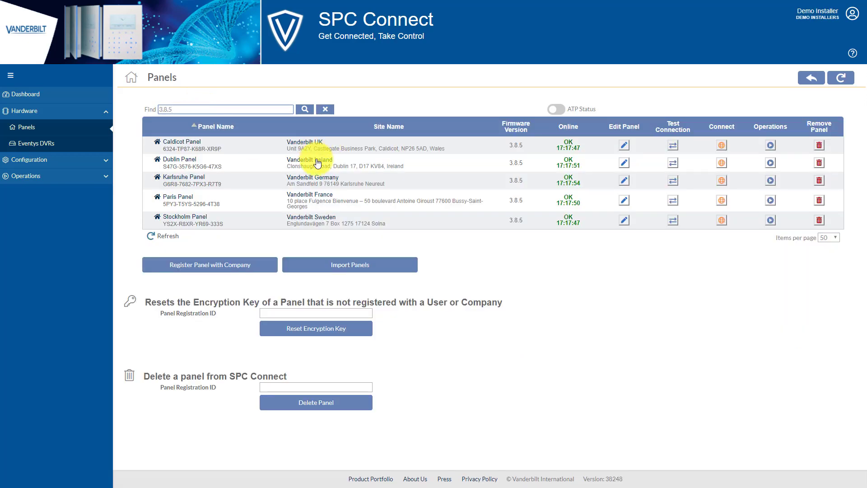
pyautogui.click(315, 159)
pyautogui.click(410, 198)
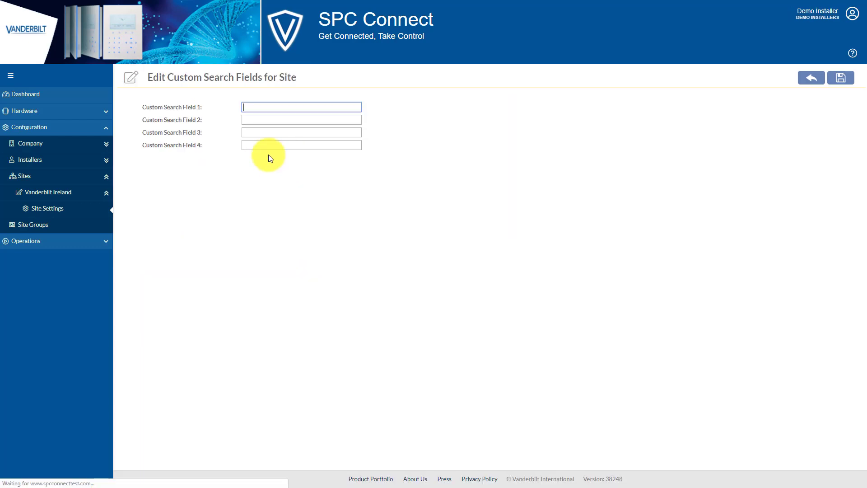
pyautogui.write('FW')
pyautogui.click(843, 80)
pyautogui.click(812, 82)
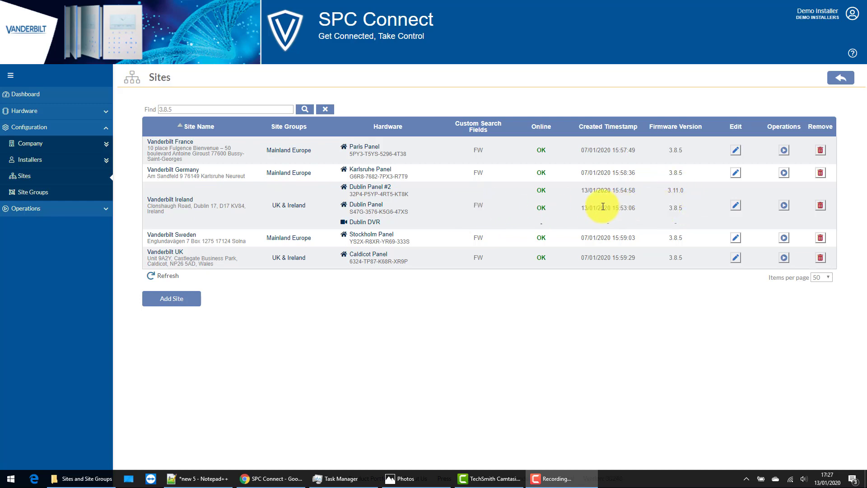
# - Add the five FW-tagged sites to the Firmware Upgrade group so it lists 5 sites and 6 panels
pyautogui.click(44, 198)
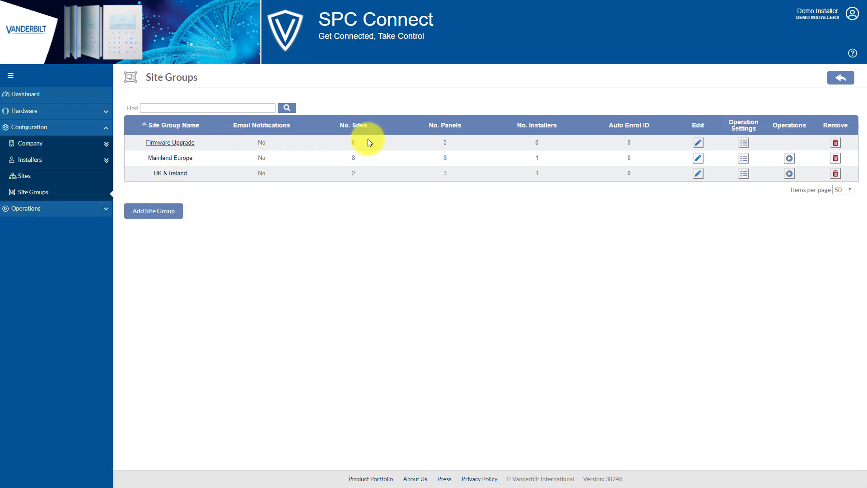
pyautogui.click(698, 143)
pyautogui.click(210, 322)
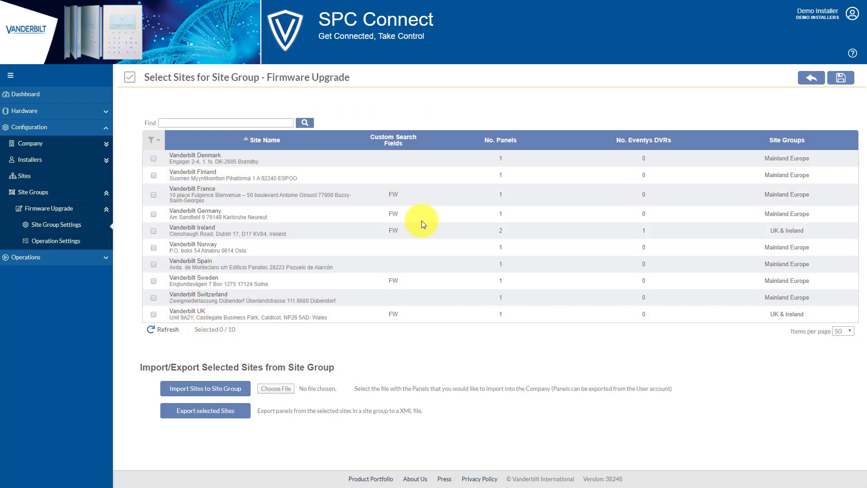
pyautogui.click(400, 138)
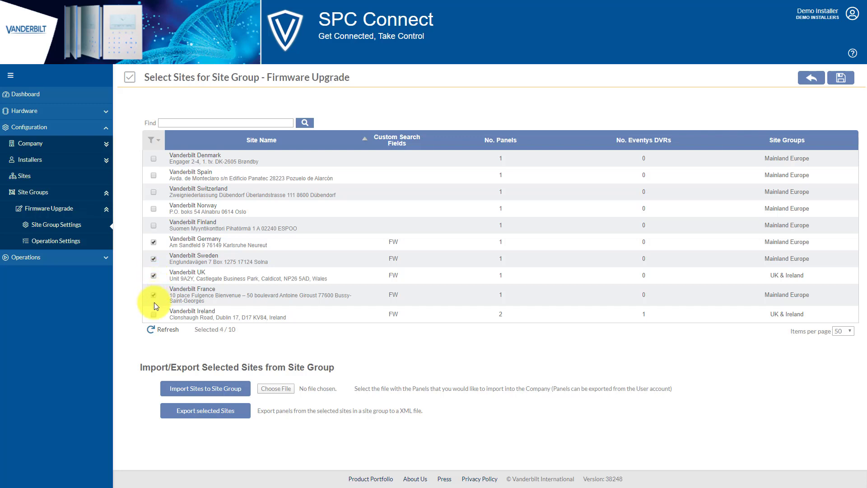
pyautogui.click(842, 78)
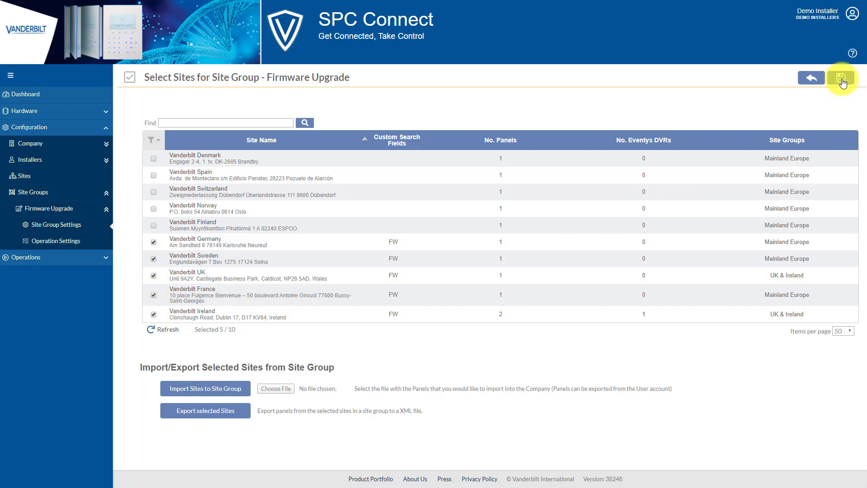
pyautogui.click(813, 79)
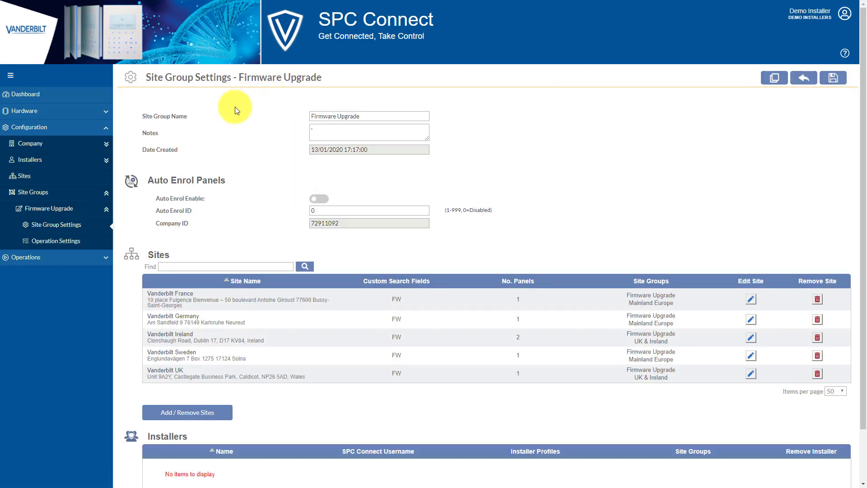
pyautogui.click(804, 78)
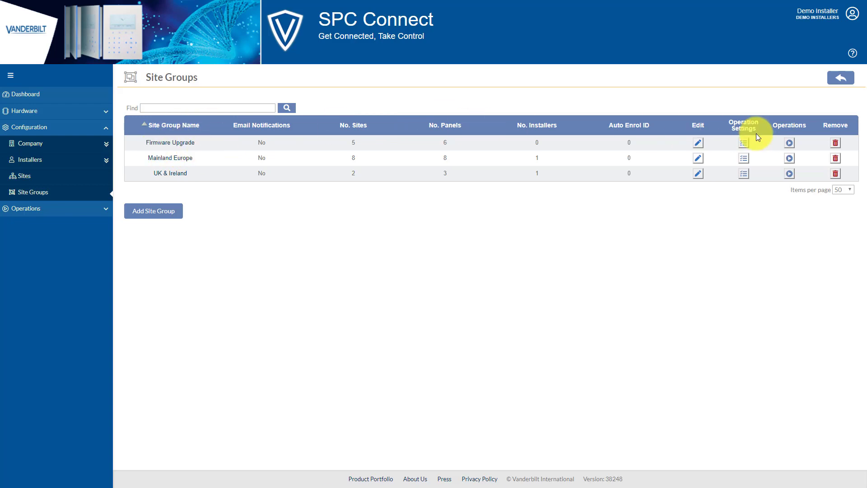
# - Switch on Enable Firmware Upgrade in the Firmware Upgrade group's operation settings and save it
pyautogui.click(746, 145)
pyautogui.click(317, 323)
pyautogui.scroll(-2, 453, 312)
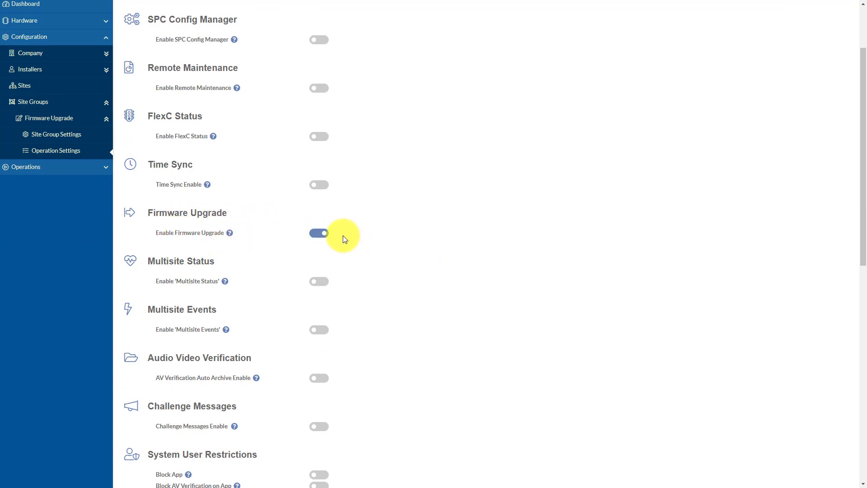
pyautogui.scroll(-2, 342, 235)
pyautogui.scroll(4, 591, 250)
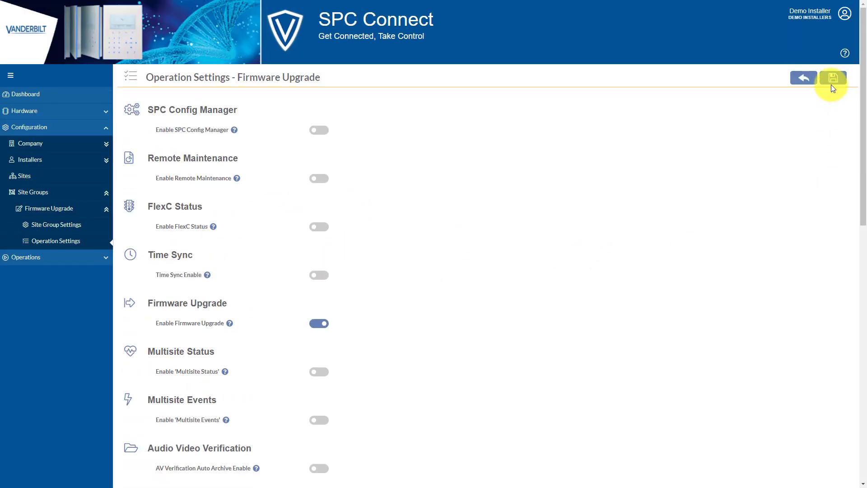
pyautogui.click(833, 82)
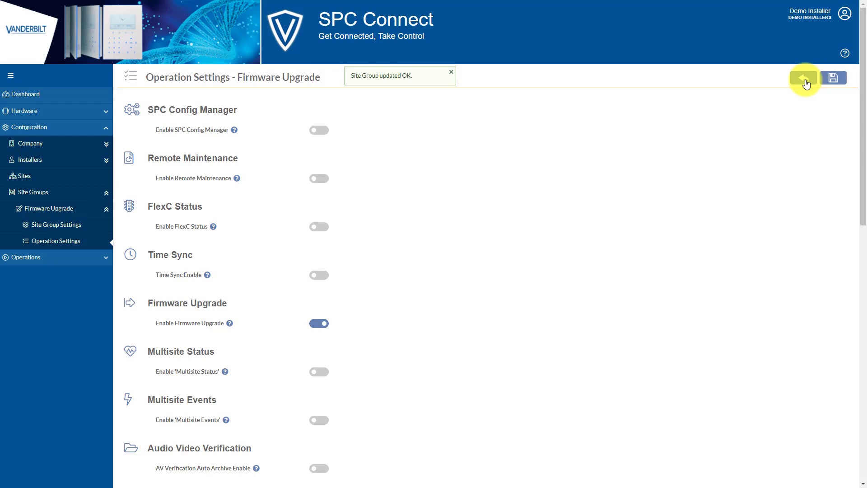
pyautogui.click(805, 80)
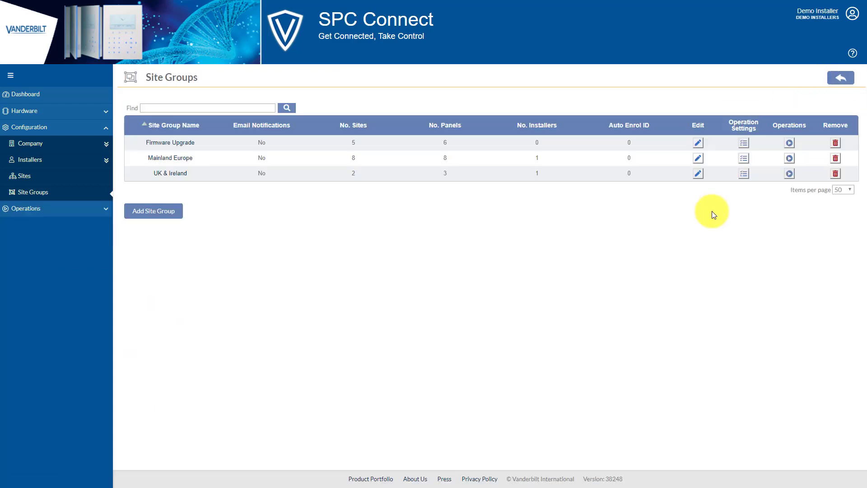